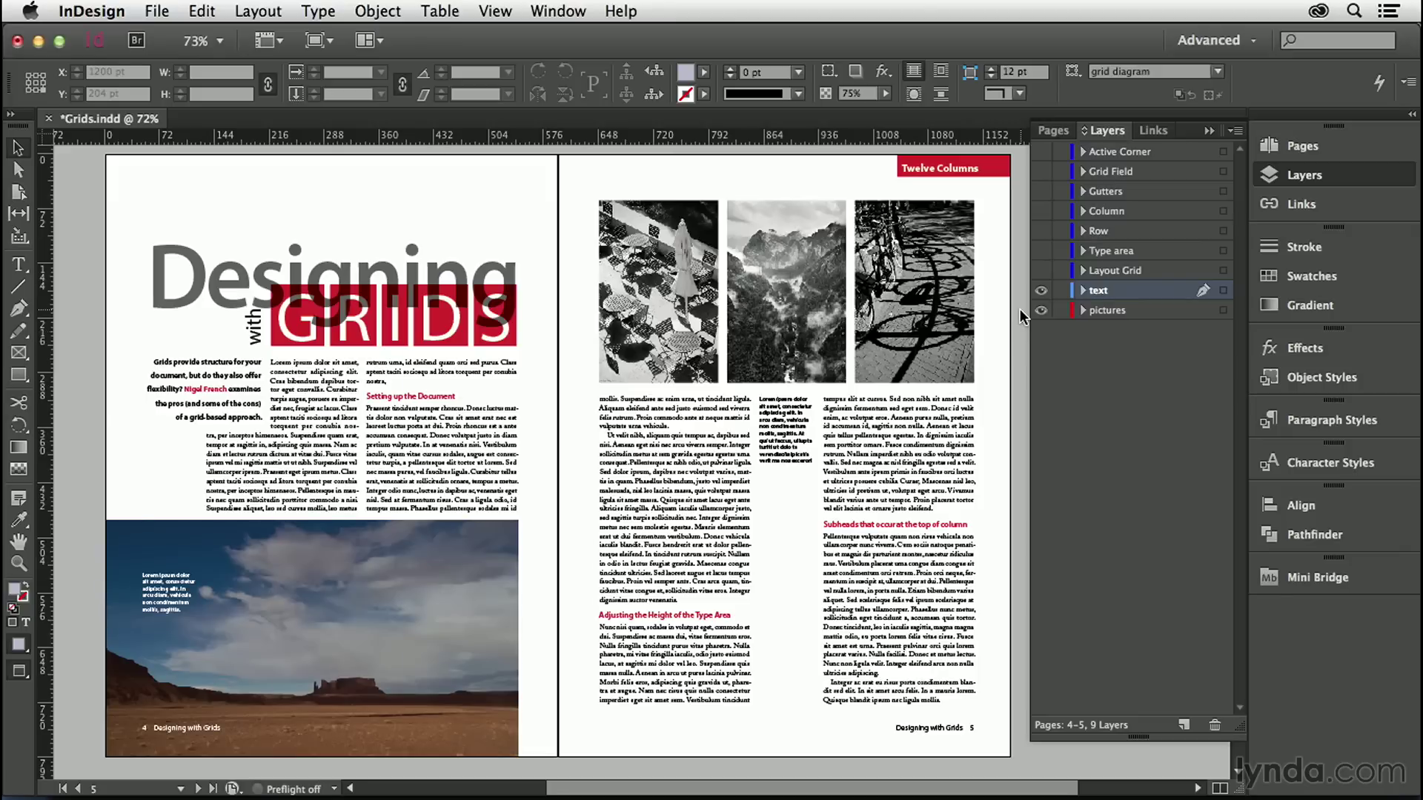
Show frame edges and turn on the Type area layer to tint the spread's type area
{"action": "key", "text": "super+h"}
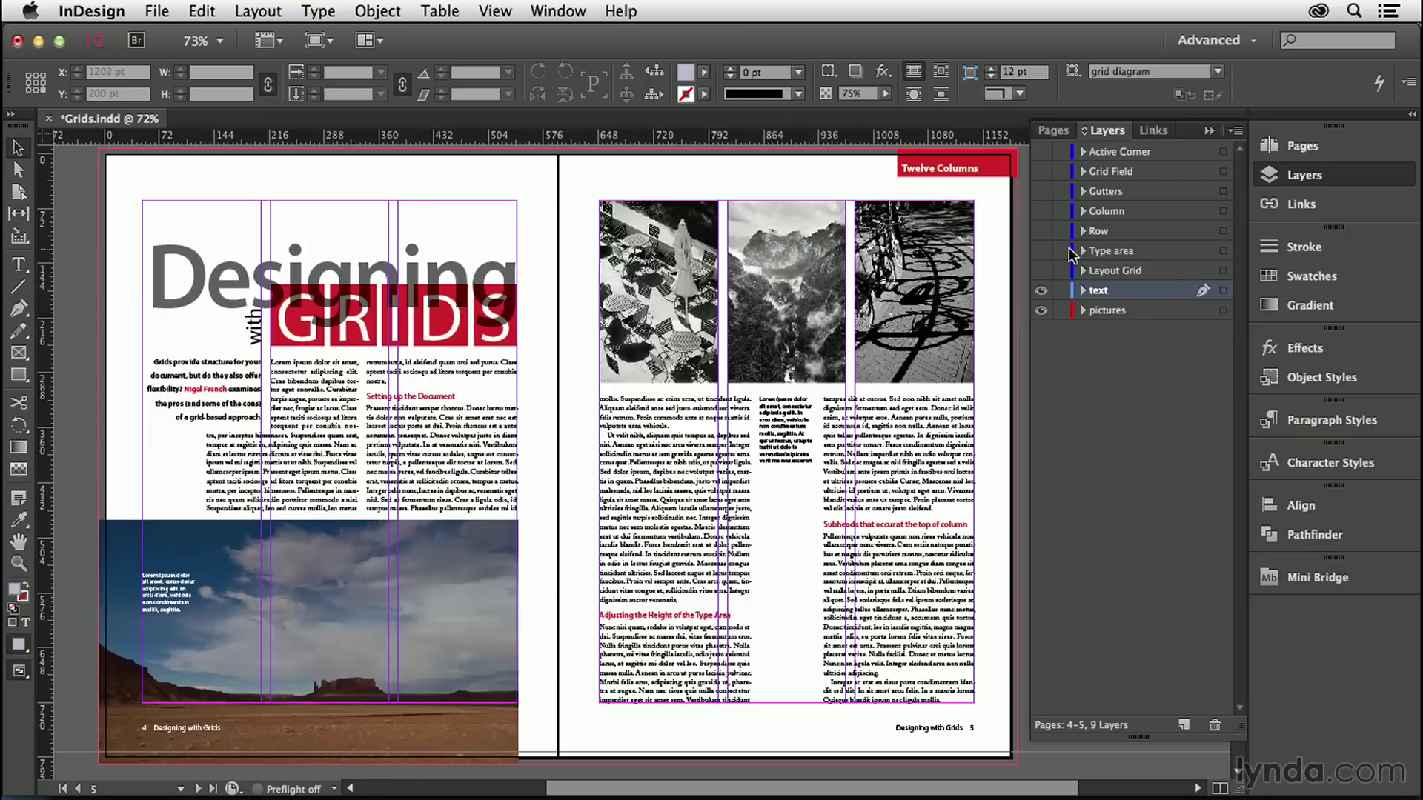
{"action": "left_click", "coordinate": [1041, 251]}
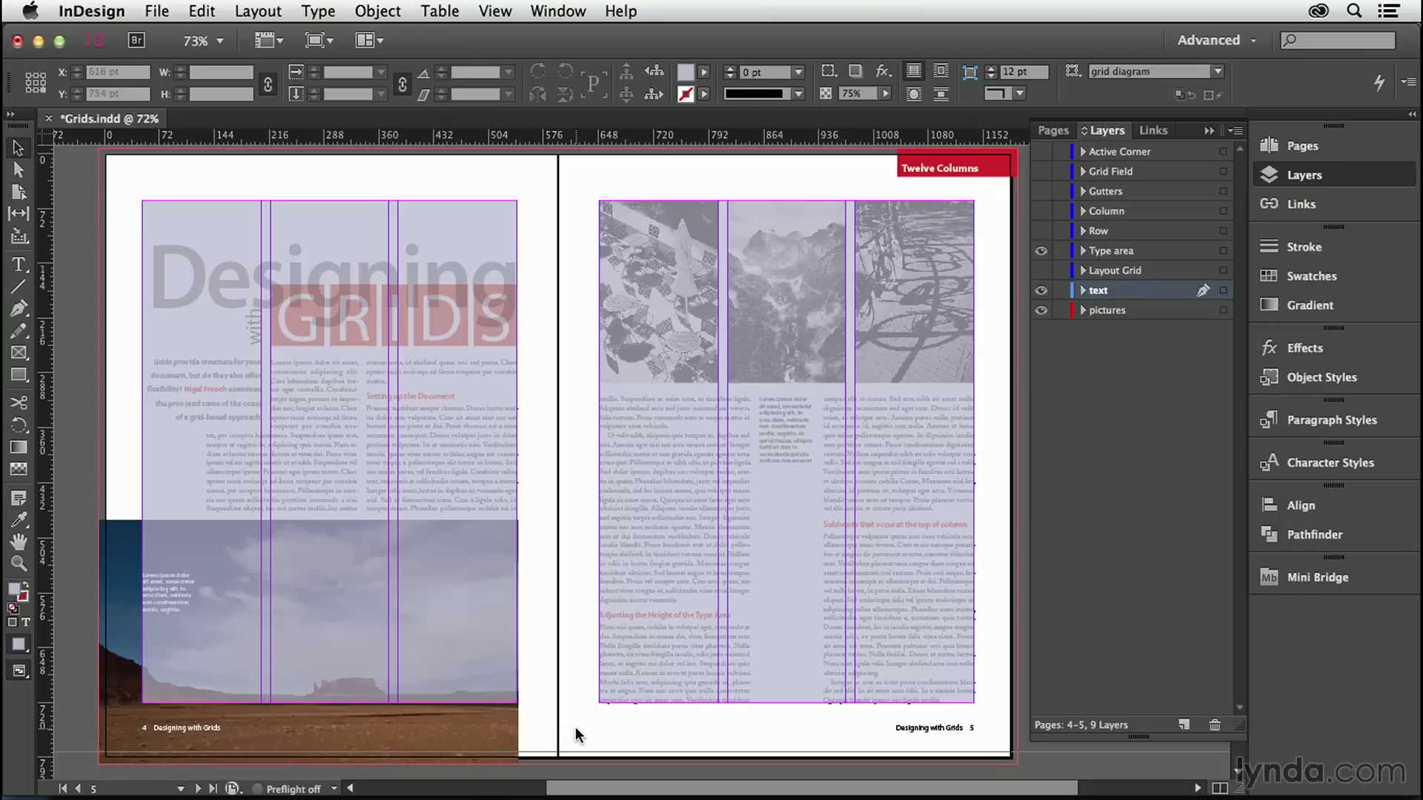
Hide the Type area layer, show the cyan Layout Grid layer, and browse the Layout menu
{"action": "left_click", "coordinate": [1041, 252]}
{"action": "left_click", "coordinate": [1041, 271]}
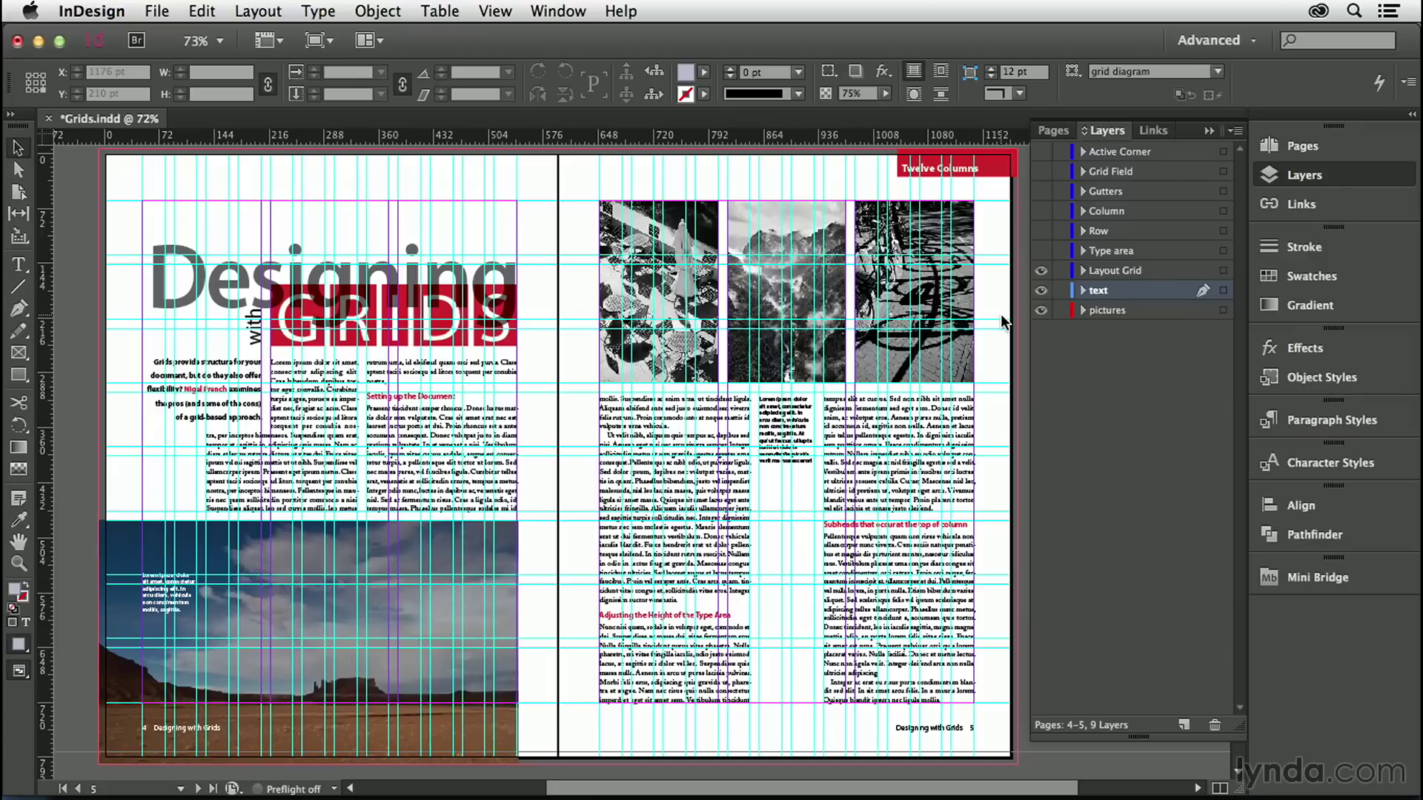
{"action": "left_click", "coordinate": [273, 13]}
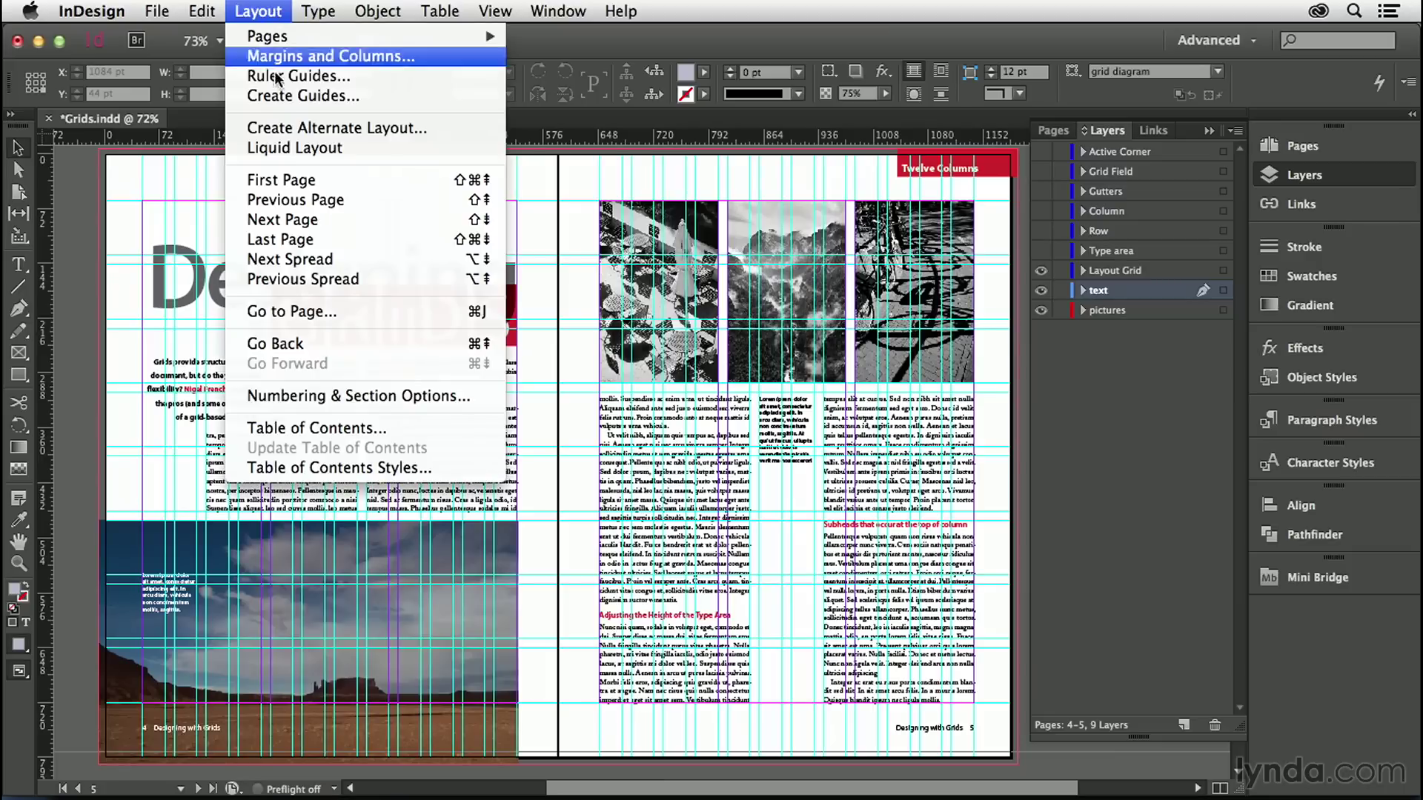
{"action": "left_click", "coordinate": [574, 186]}
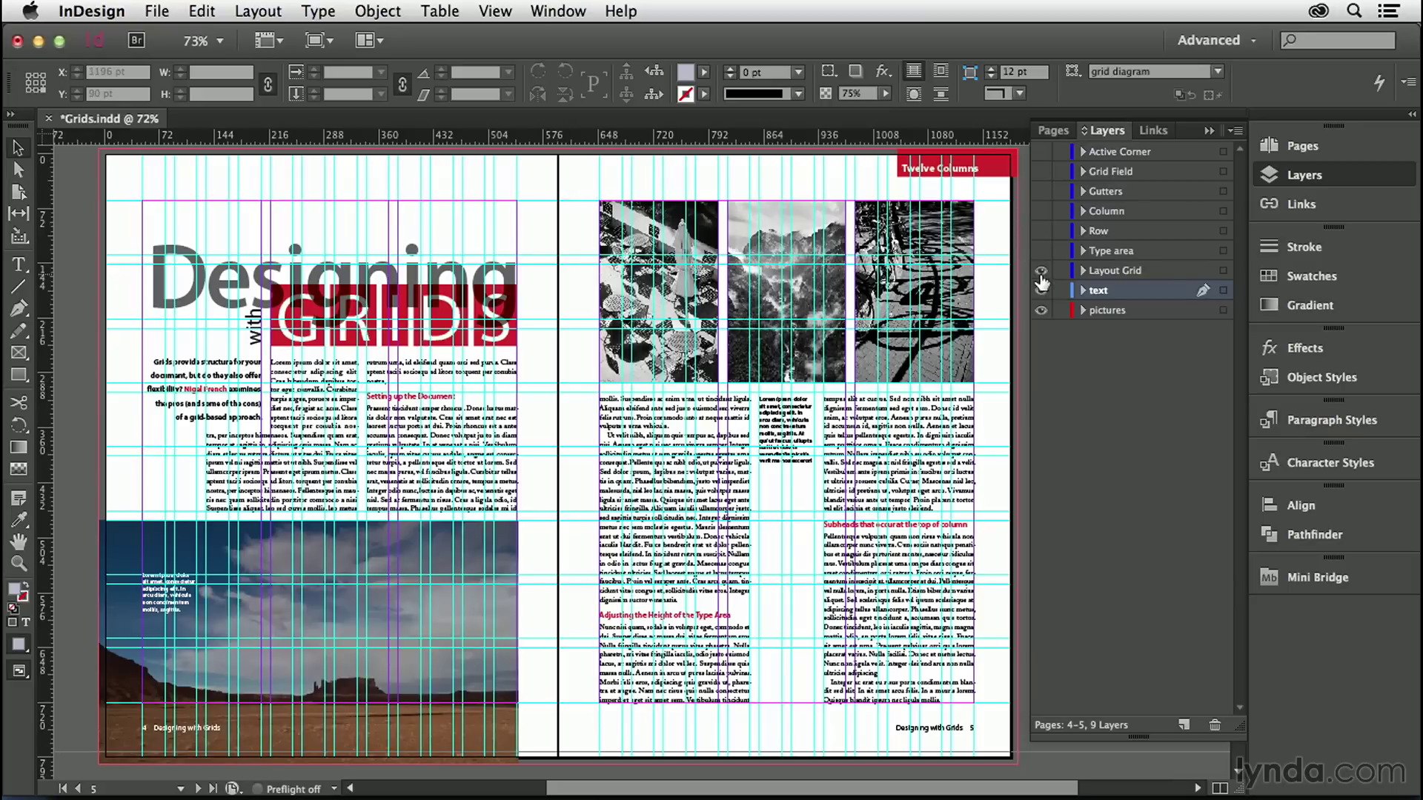
Toggle the Layout Grid, text and pictures layers to compare, leaving the pictures hidden
{"action": "left_click", "coordinate": [1041, 272]}
{"action": "left_click", "coordinate": [1040, 271]}
{"action": "left_click", "coordinate": [1041, 271], "text": "alt"}
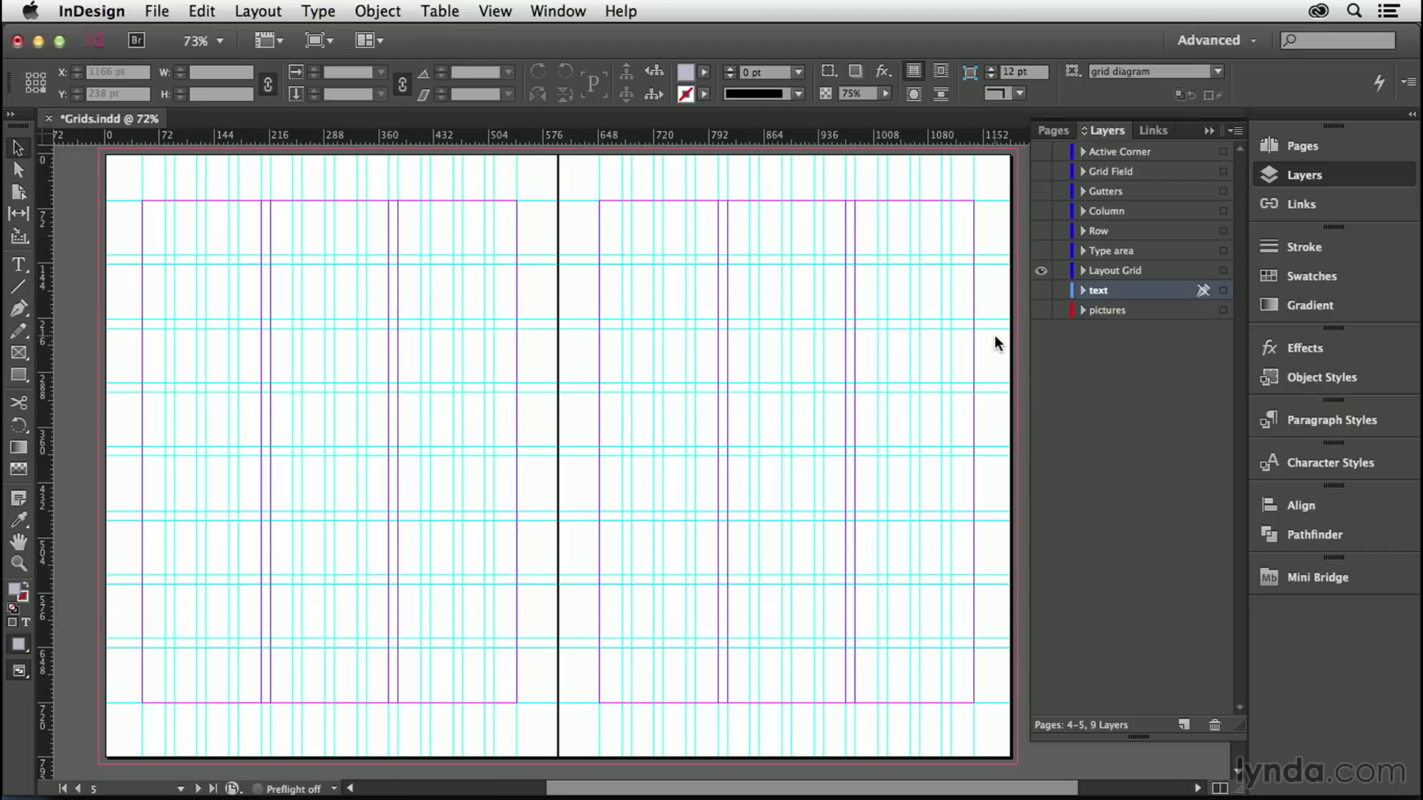
{"action": "left_click", "coordinate": [1040, 291]}
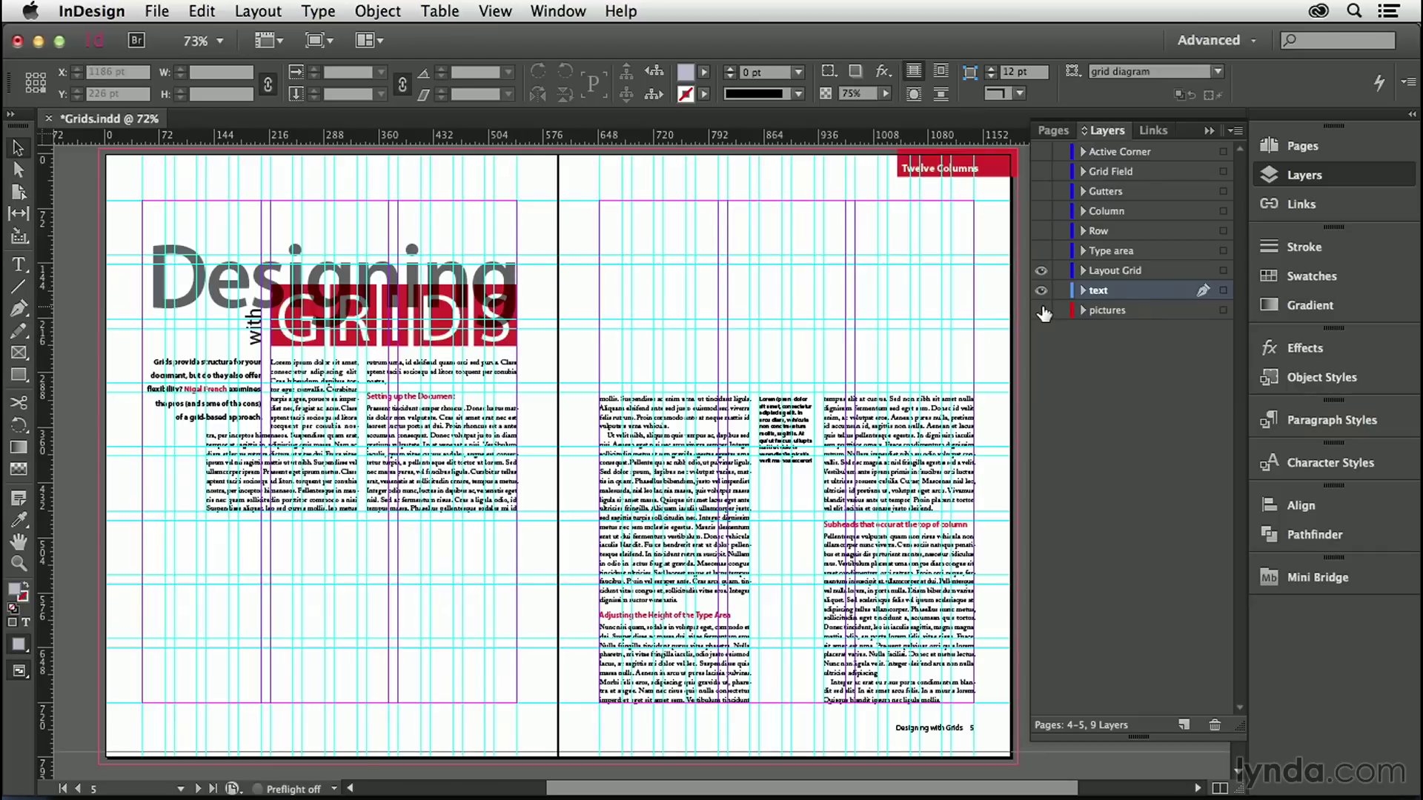
{"action": "left_click", "coordinate": [1042, 310]}
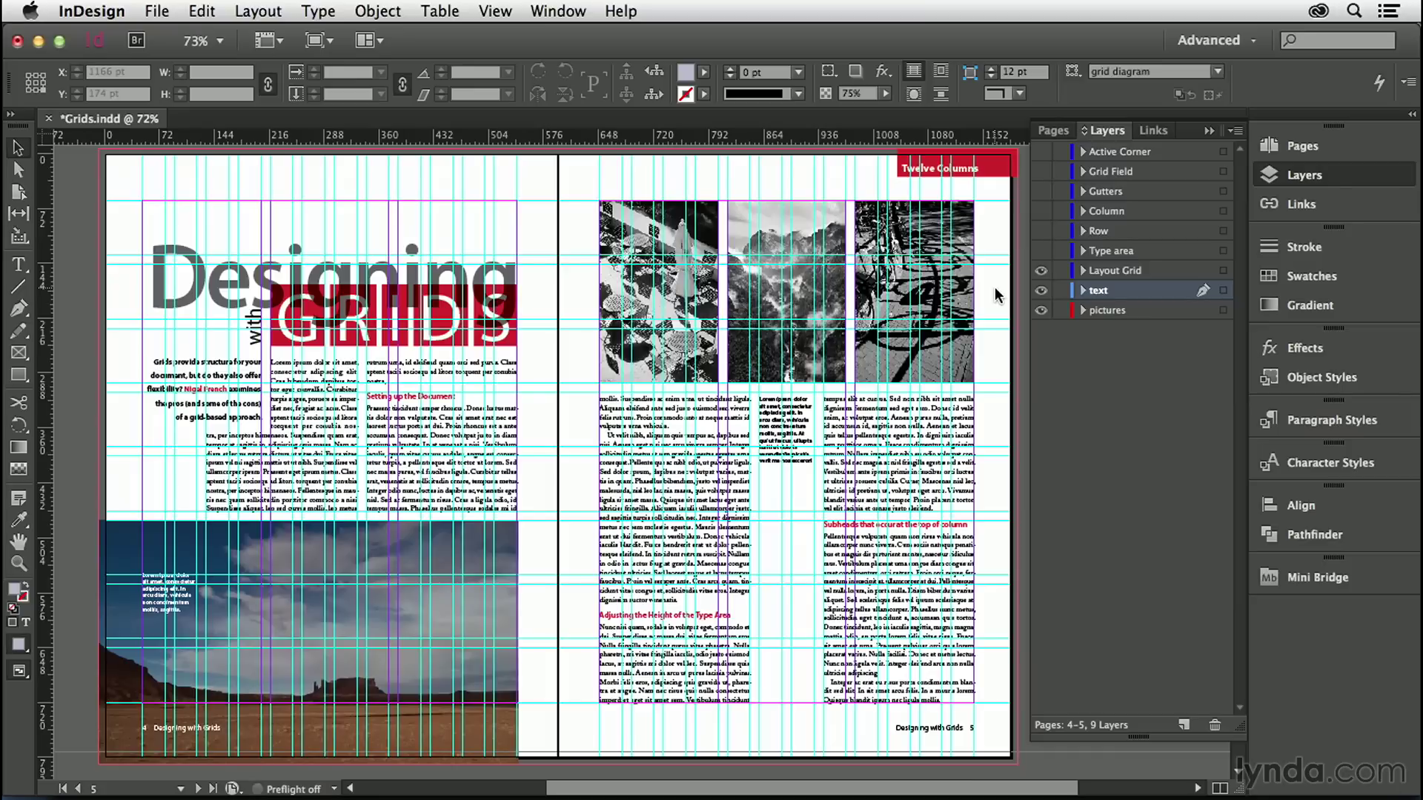
{"action": "left_click", "coordinate": [1041, 310]}
Hide the text layer and briefly preview the Row and Column layers
{"action": "left_click", "coordinate": [1042, 290]}
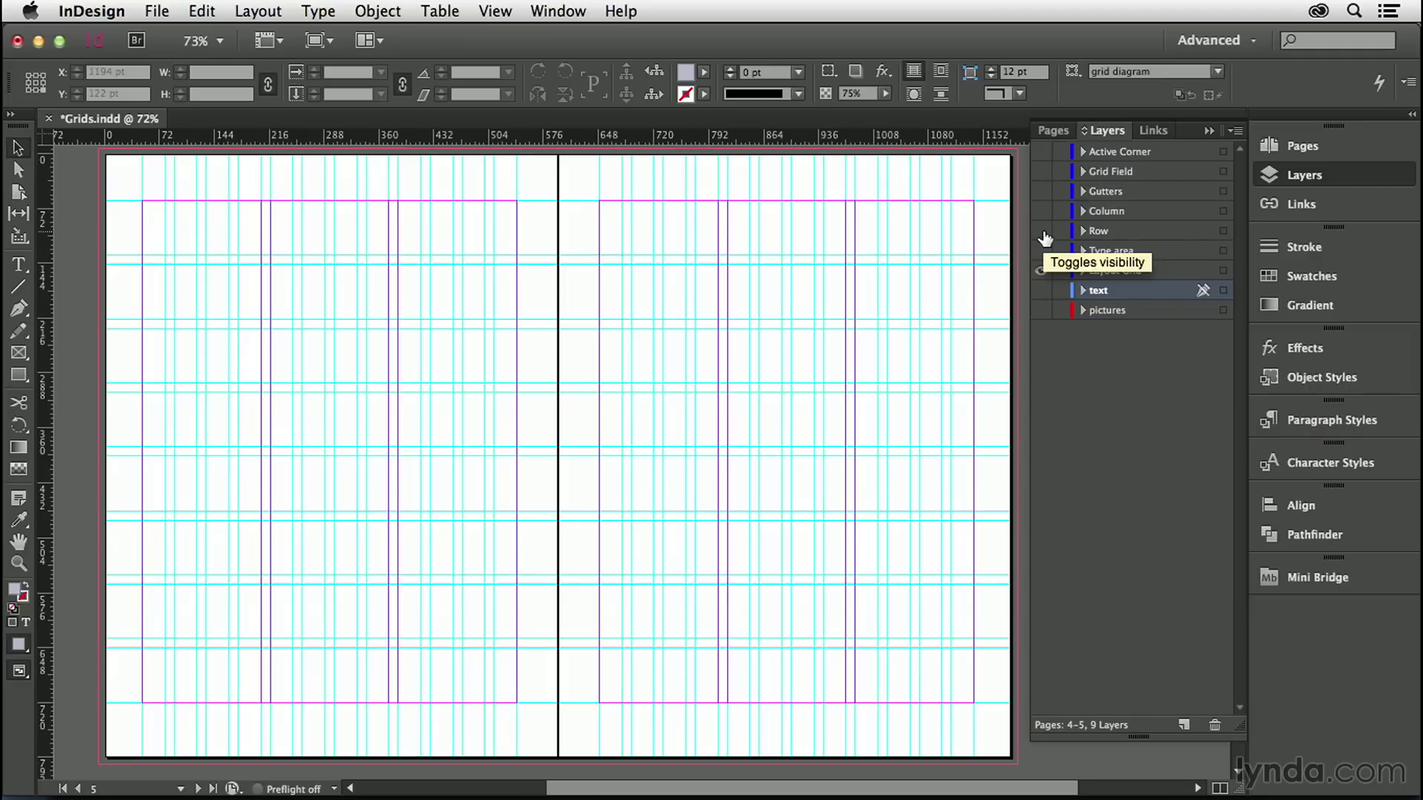
{"action": "left_click", "coordinate": [1042, 232]}
{"action": "left_click", "coordinate": [1041, 212]}
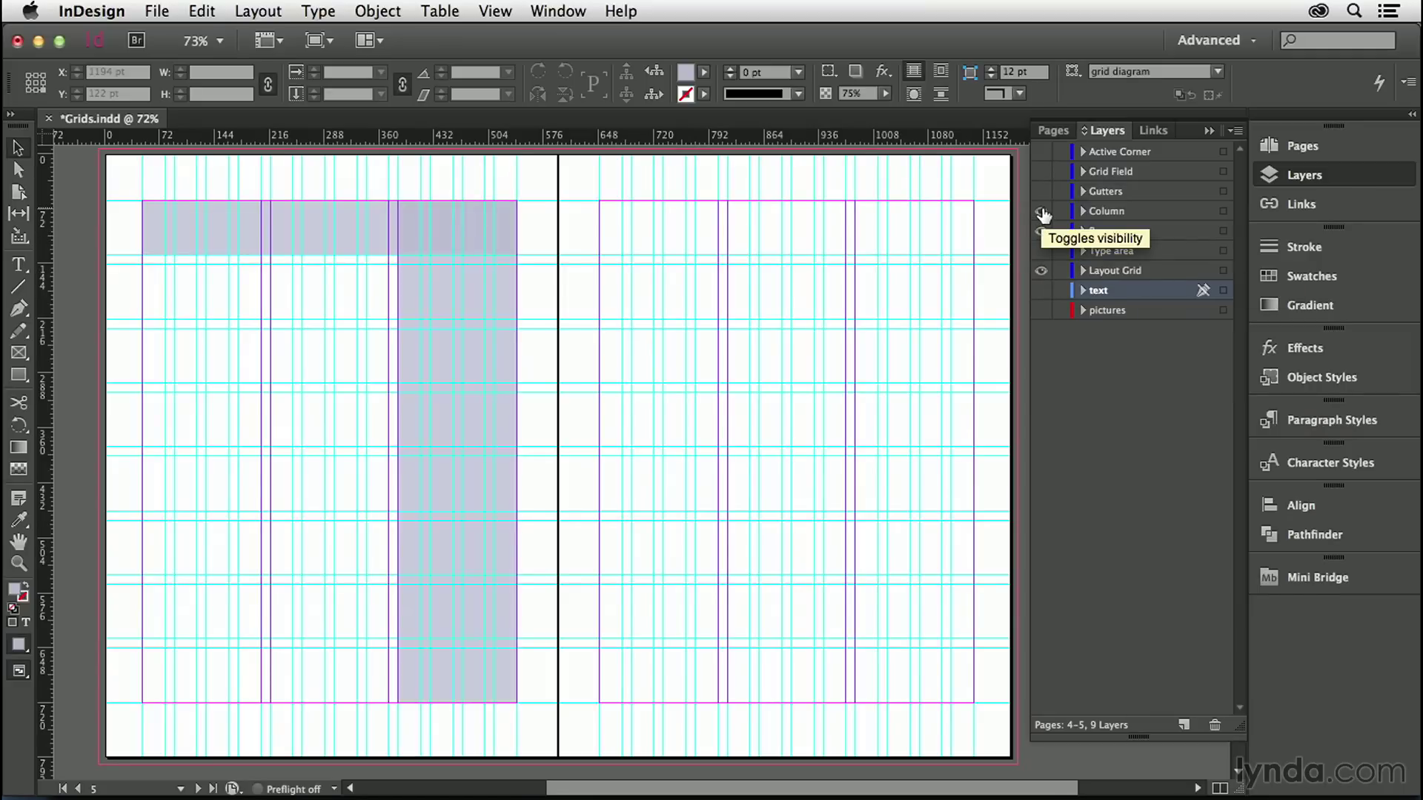
{"action": "left_click", "coordinate": [1041, 211]}
{"action": "left_click", "coordinate": [1041, 231]}
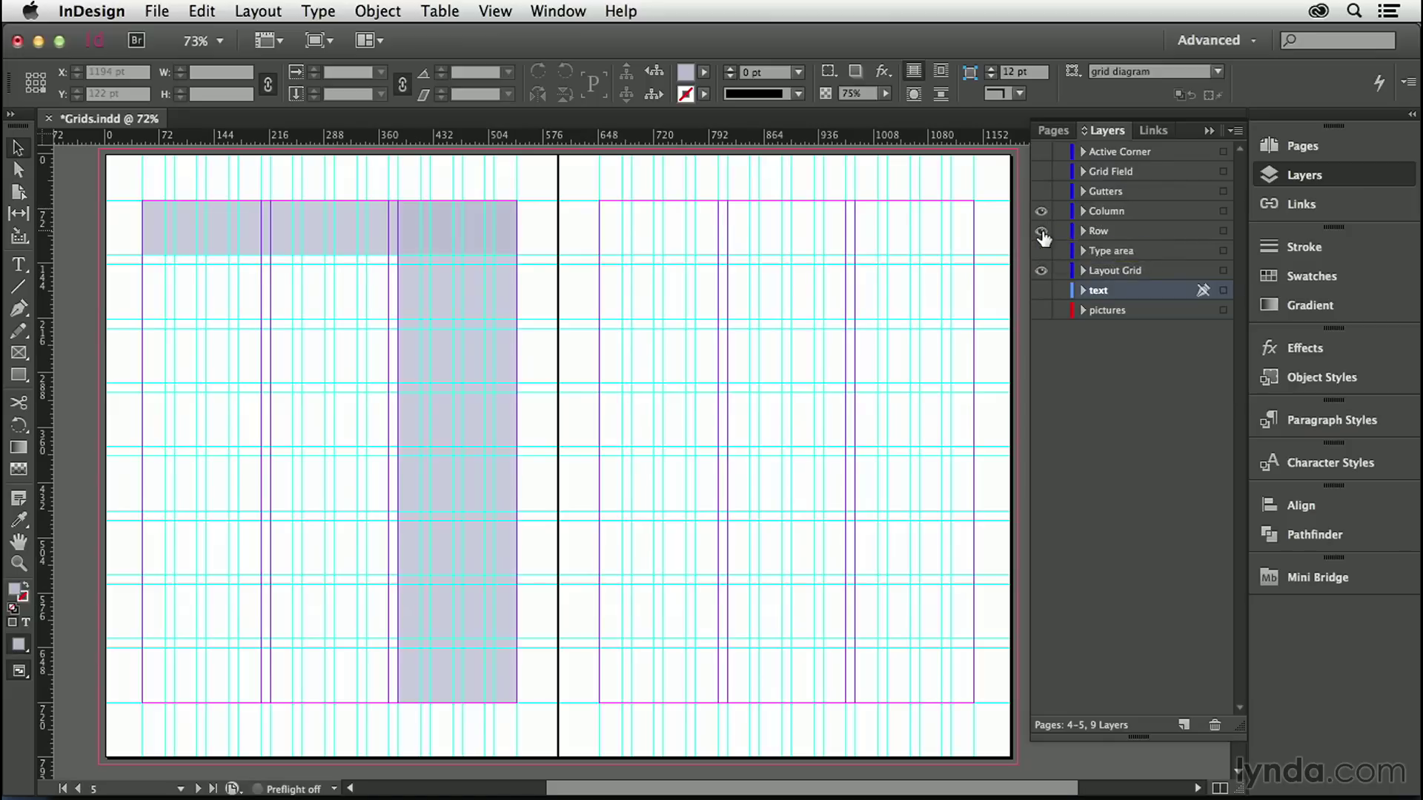
Preview the Gutters layer with text and pictures, then hide Gutters, text and pictures
{"action": "left_click", "coordinate": [1041, 191]}
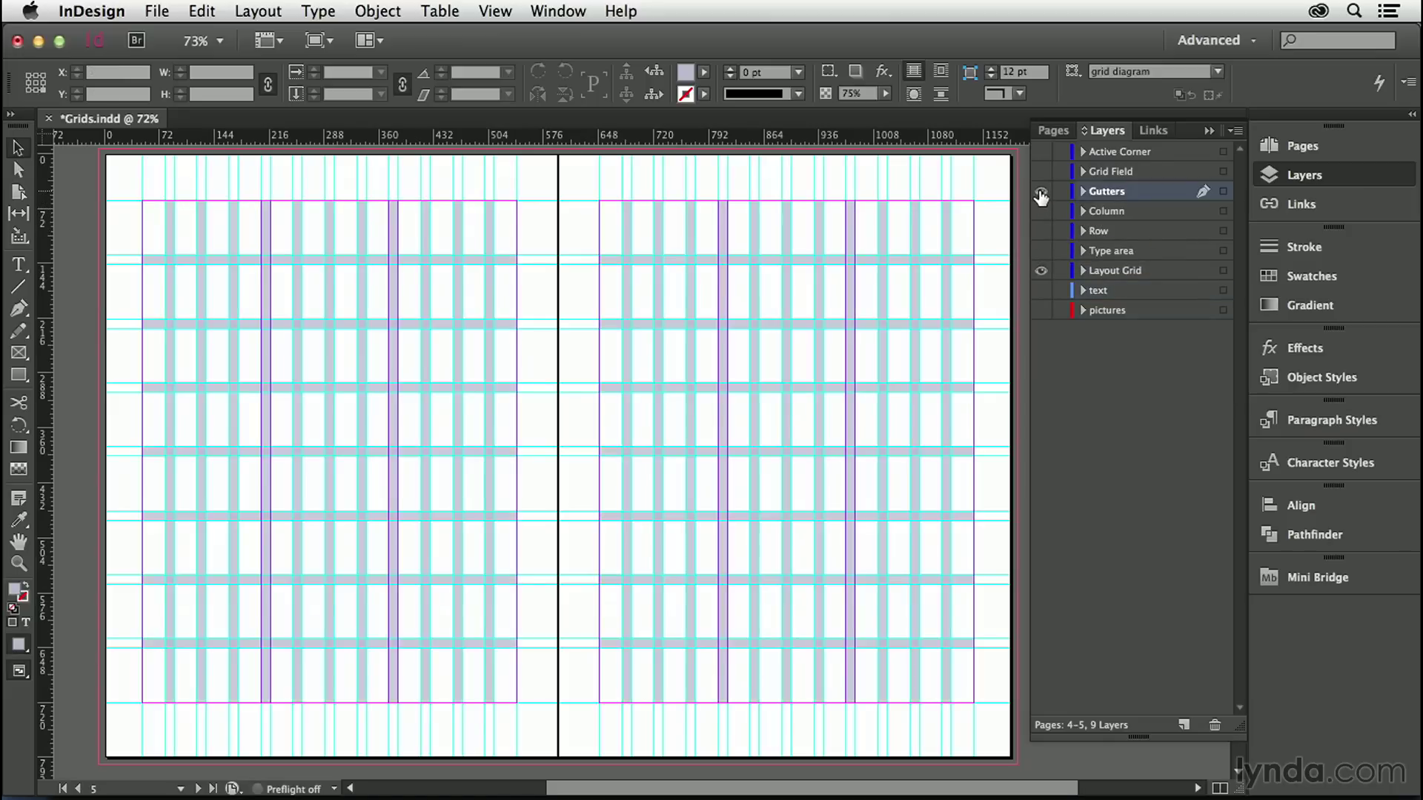
{"action": "left_click", "coordinate": [1042, 291]}
{"action": "left_click", "coordinate": [1041, 310]}
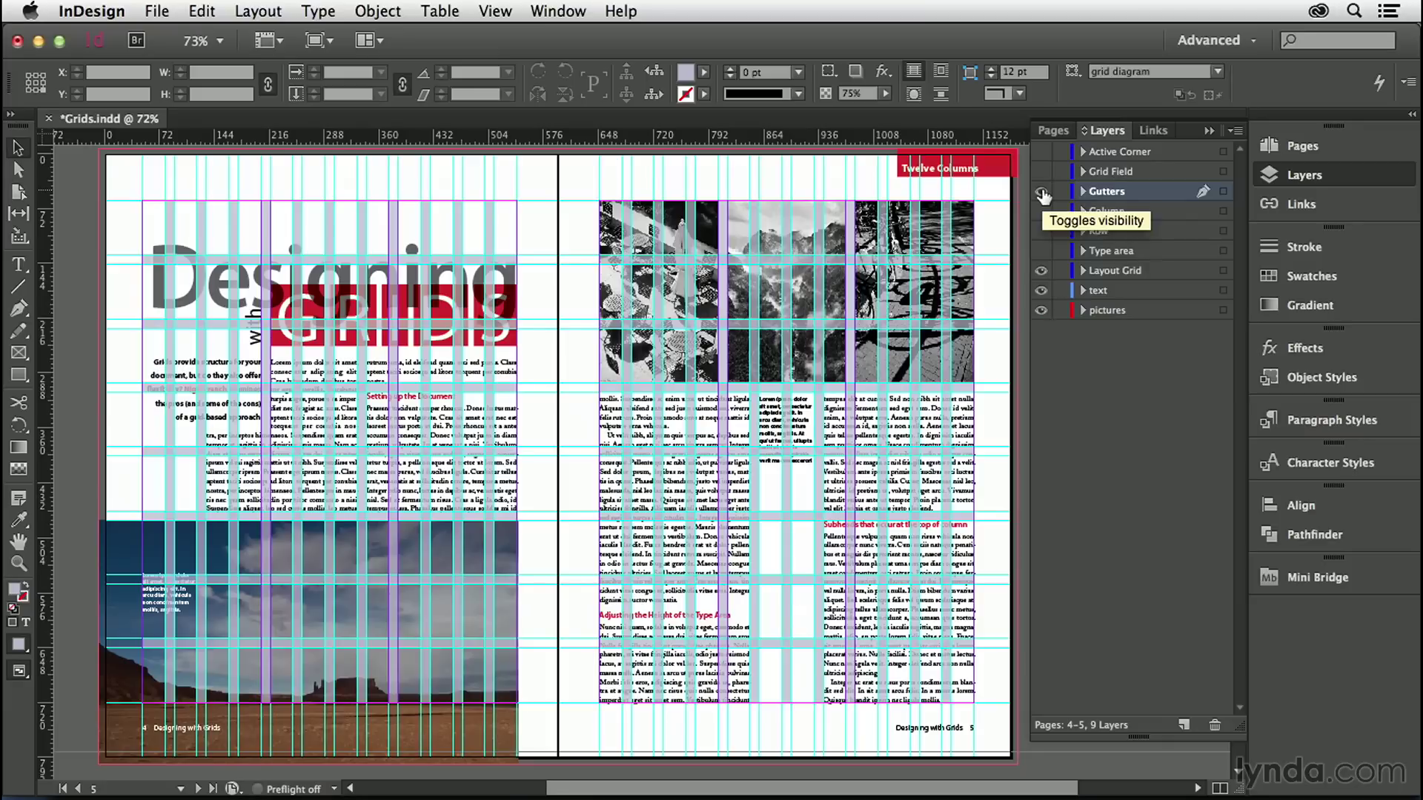
{"action": "left_click", "coordinate": [1042, 192]}
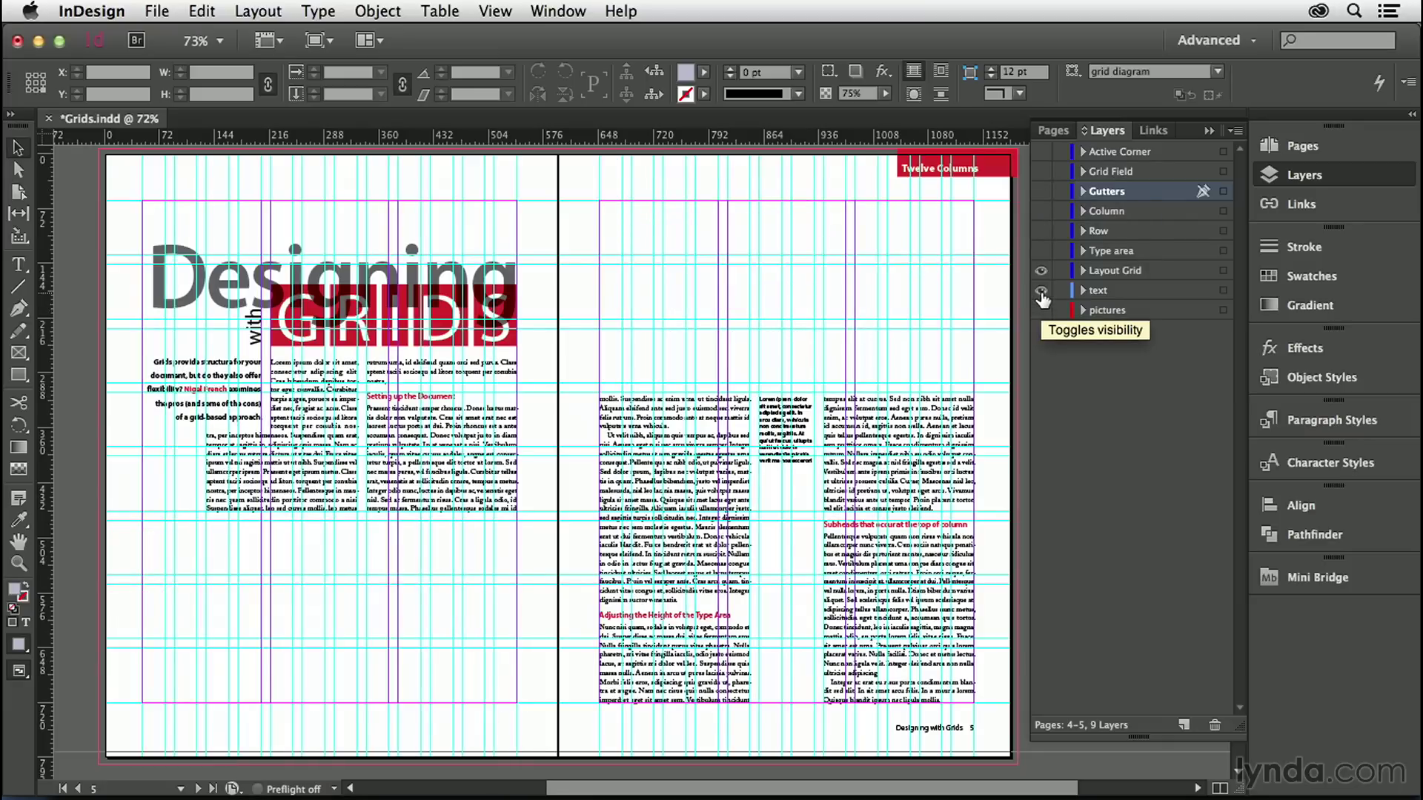
{"action": "left_click", "coordinate": [1041, 290]}
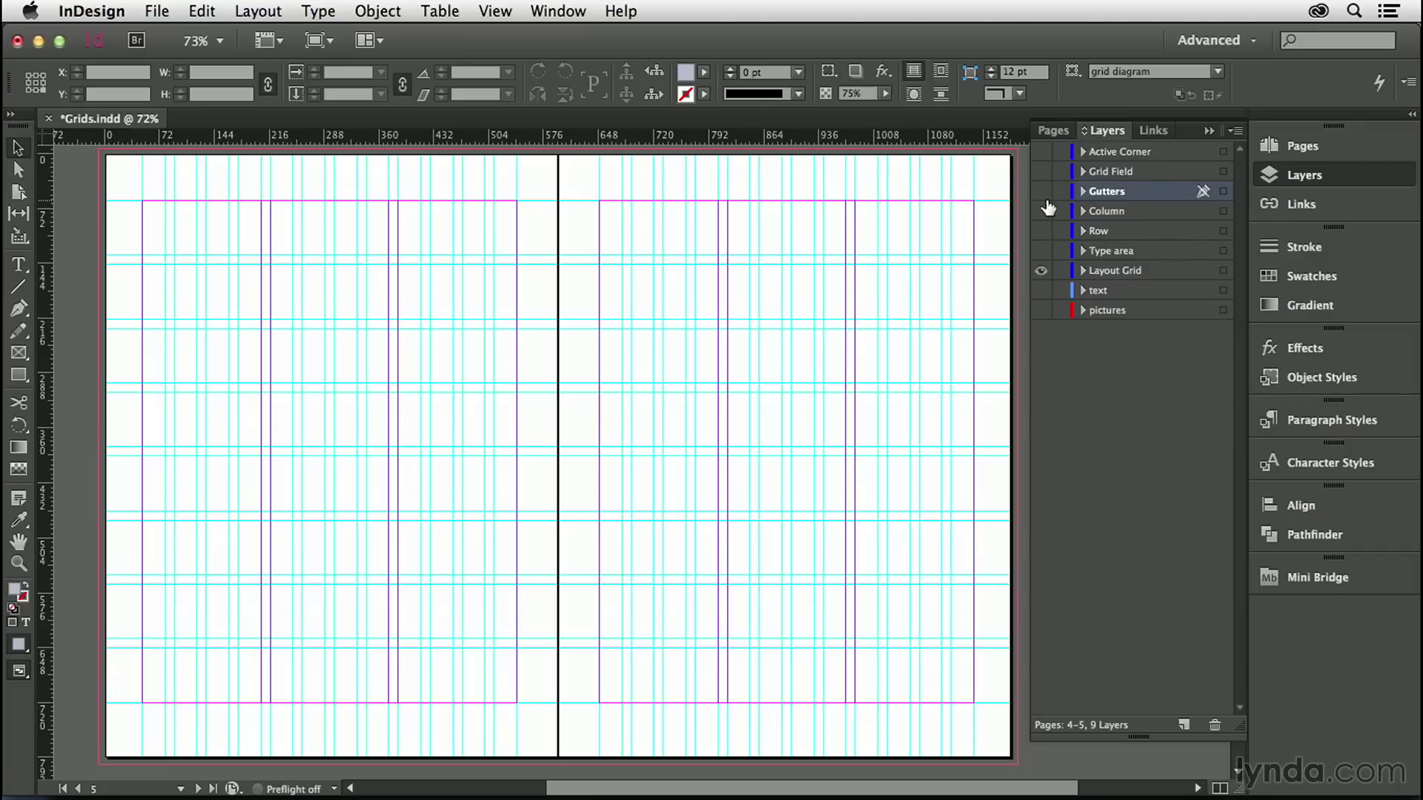
Turn on the Grid Field and Active Corner layers to show purple fields with corner marks
{"action": "left_click", "coordinate": [1042, 173]}
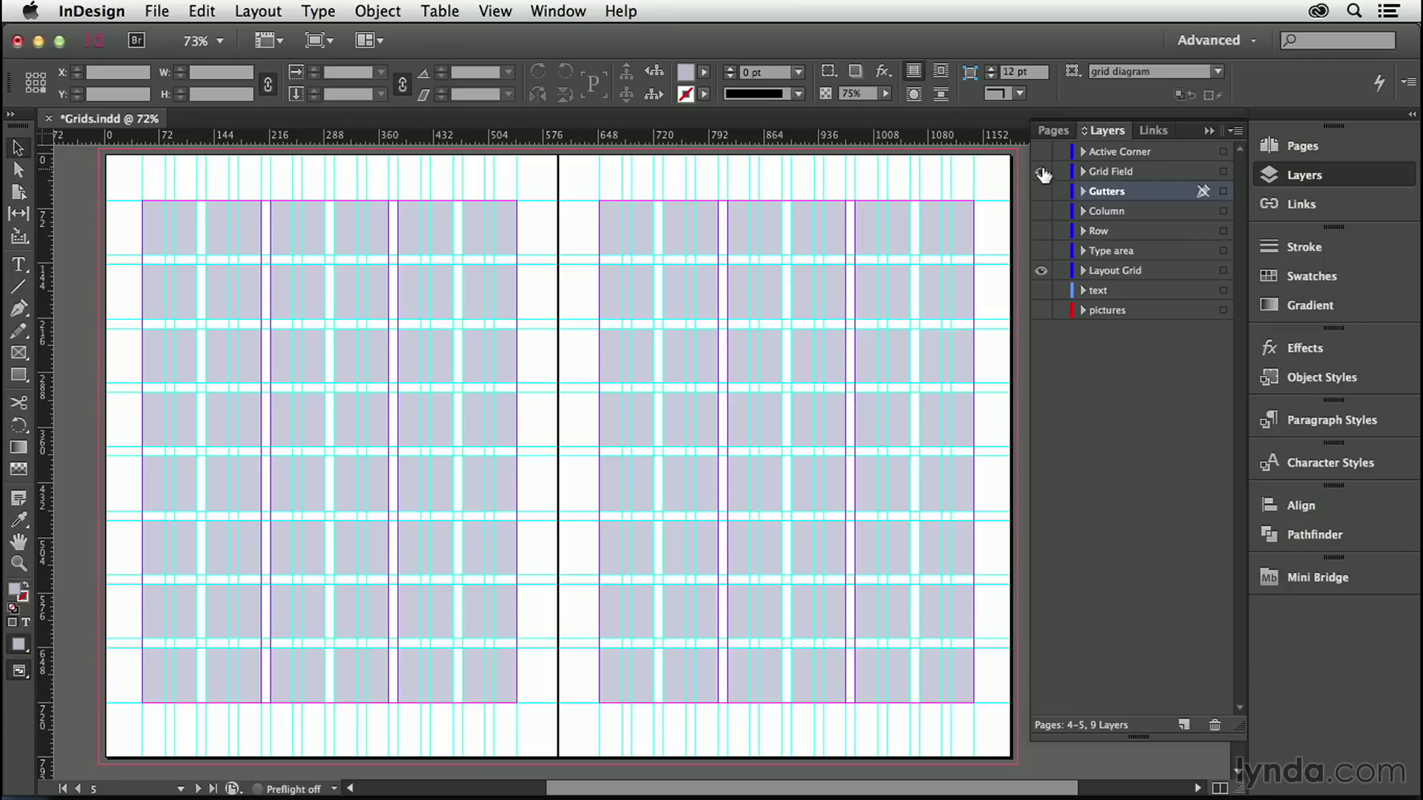
{"action": "left_click", "coordinate": [1041, 151]}
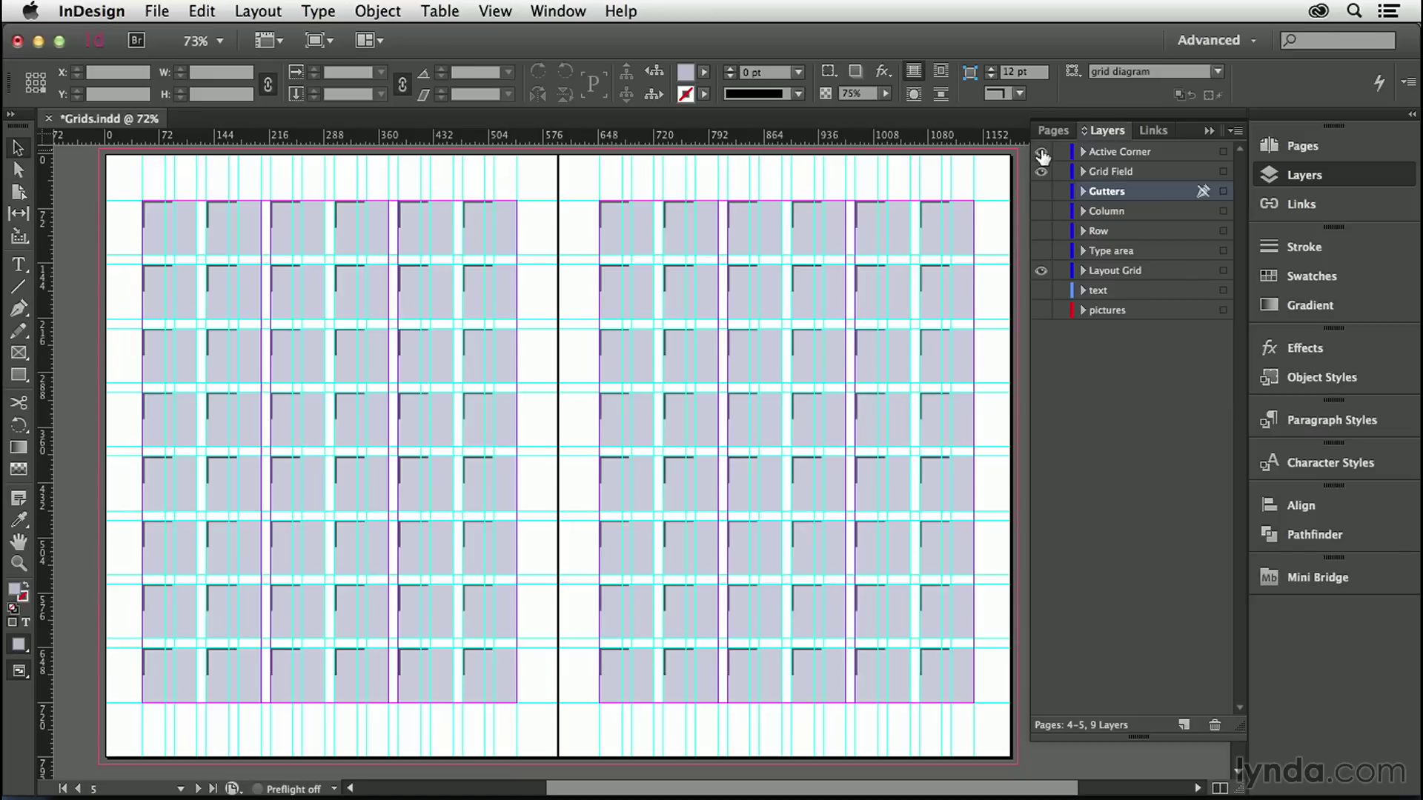
Hide the Active Corner and Grid Field layers and bring back pictures and text
{"action": "left_click_drag", "start_coordinate": [1042, 153], "coordinate": [1041, 171]}
{"action": "left_click", "coordinate": [1042, 310]}
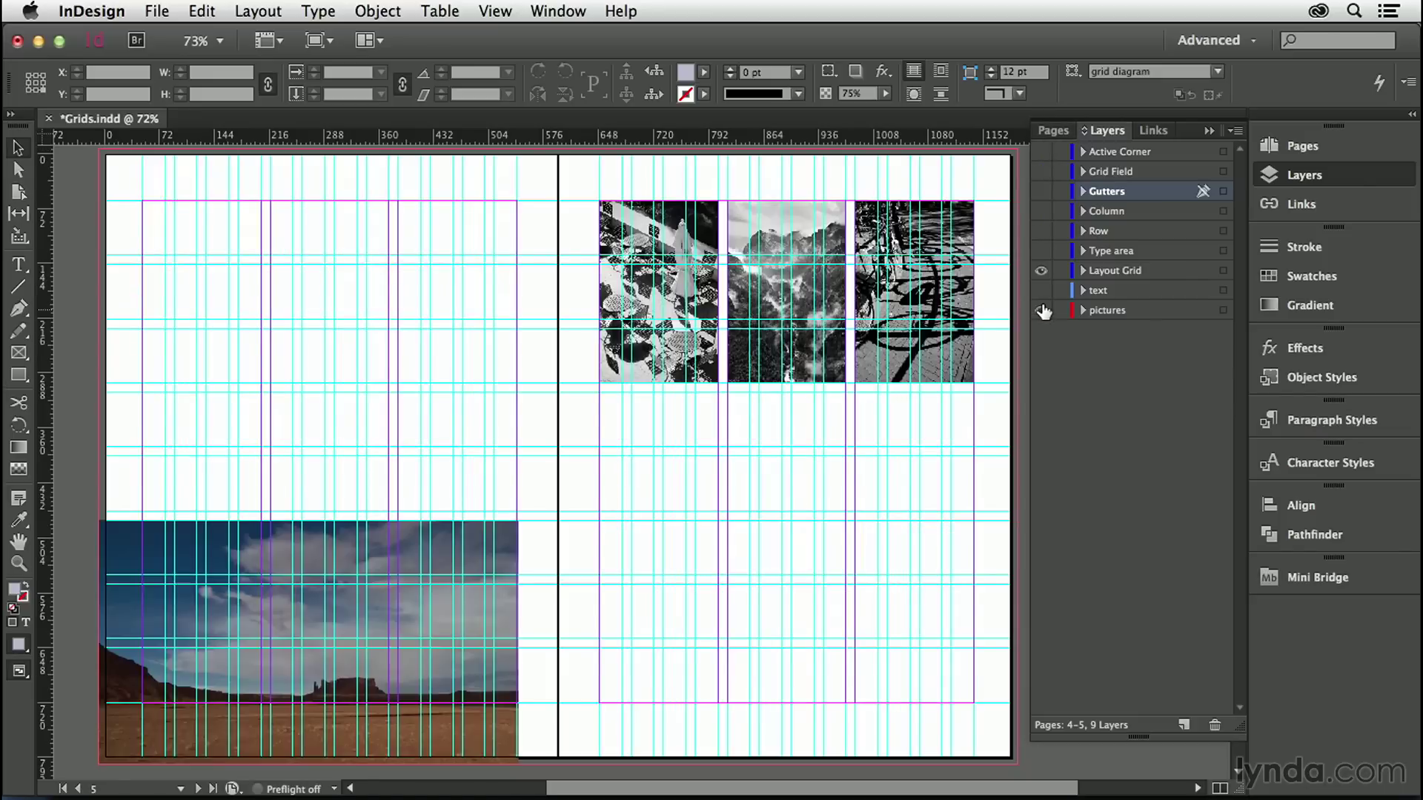
{"action": "left_click", "coordinate": [1042, 290]}
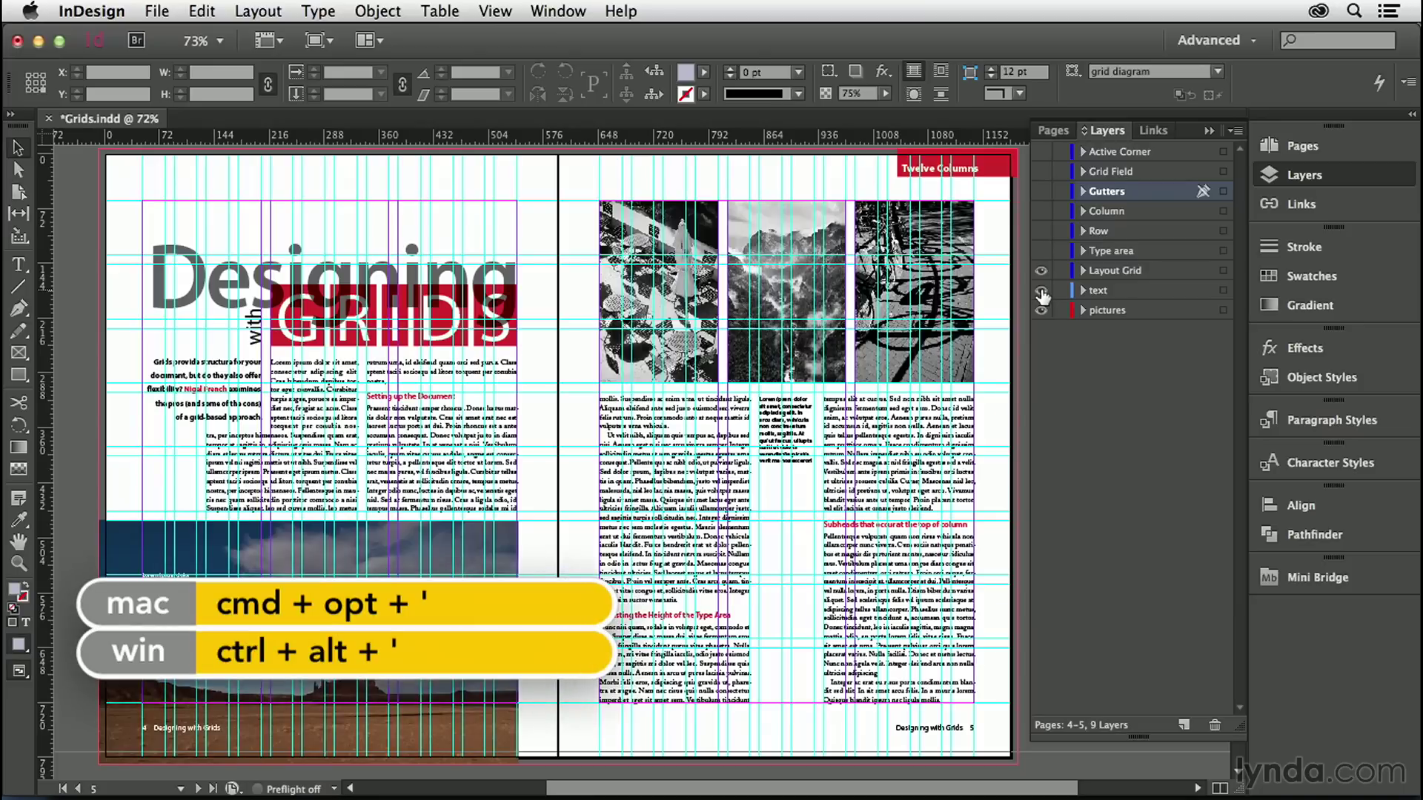
Toggle the baseline grid with Cmd+Opt+' and check the view and grid options
{"action": "key", "text": "super+alt+apostrophe"}
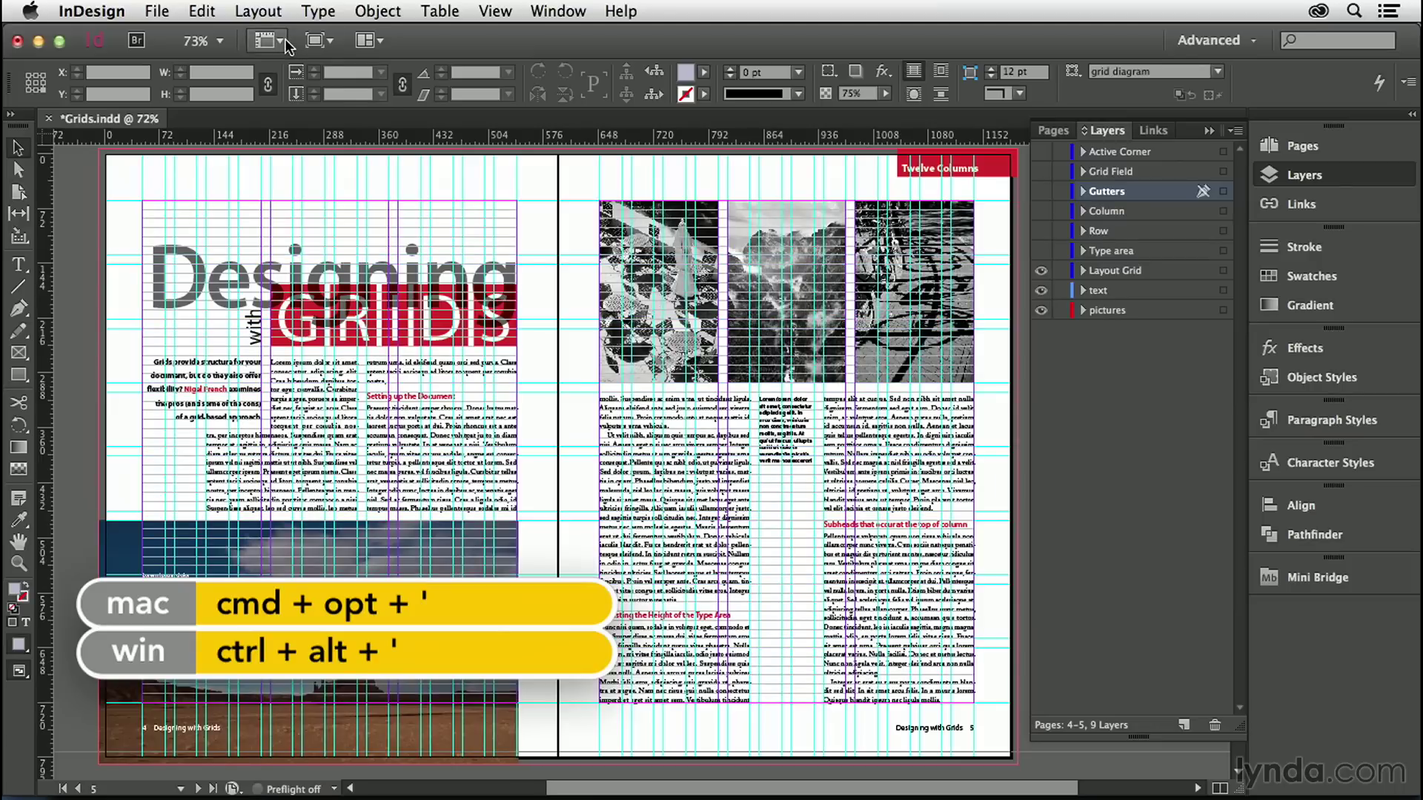
{"action": "left_click", "coordinate": [285, 39]}
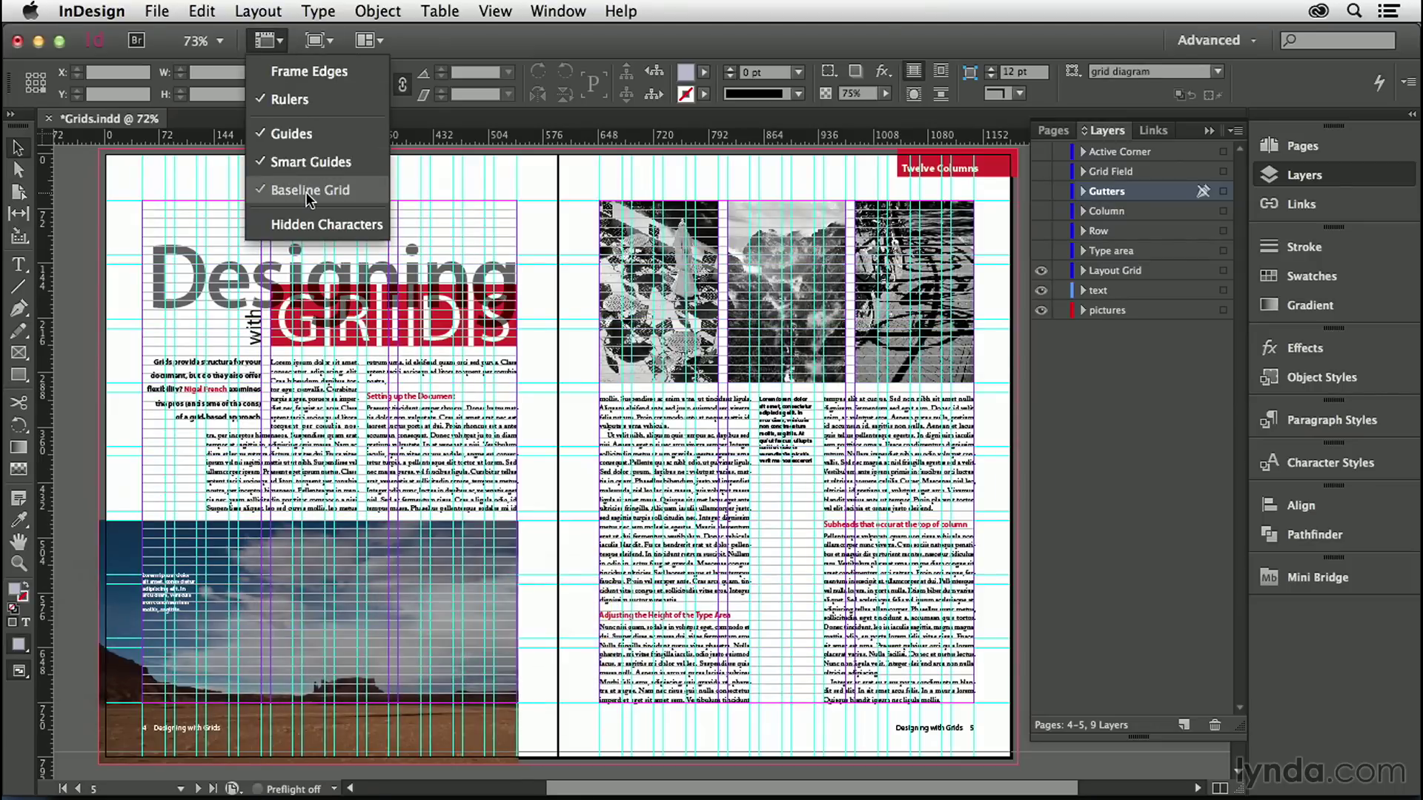
{"action": "key", "text": "Escape"}
{"action": "left_click", "coordinate": [495, 11]}
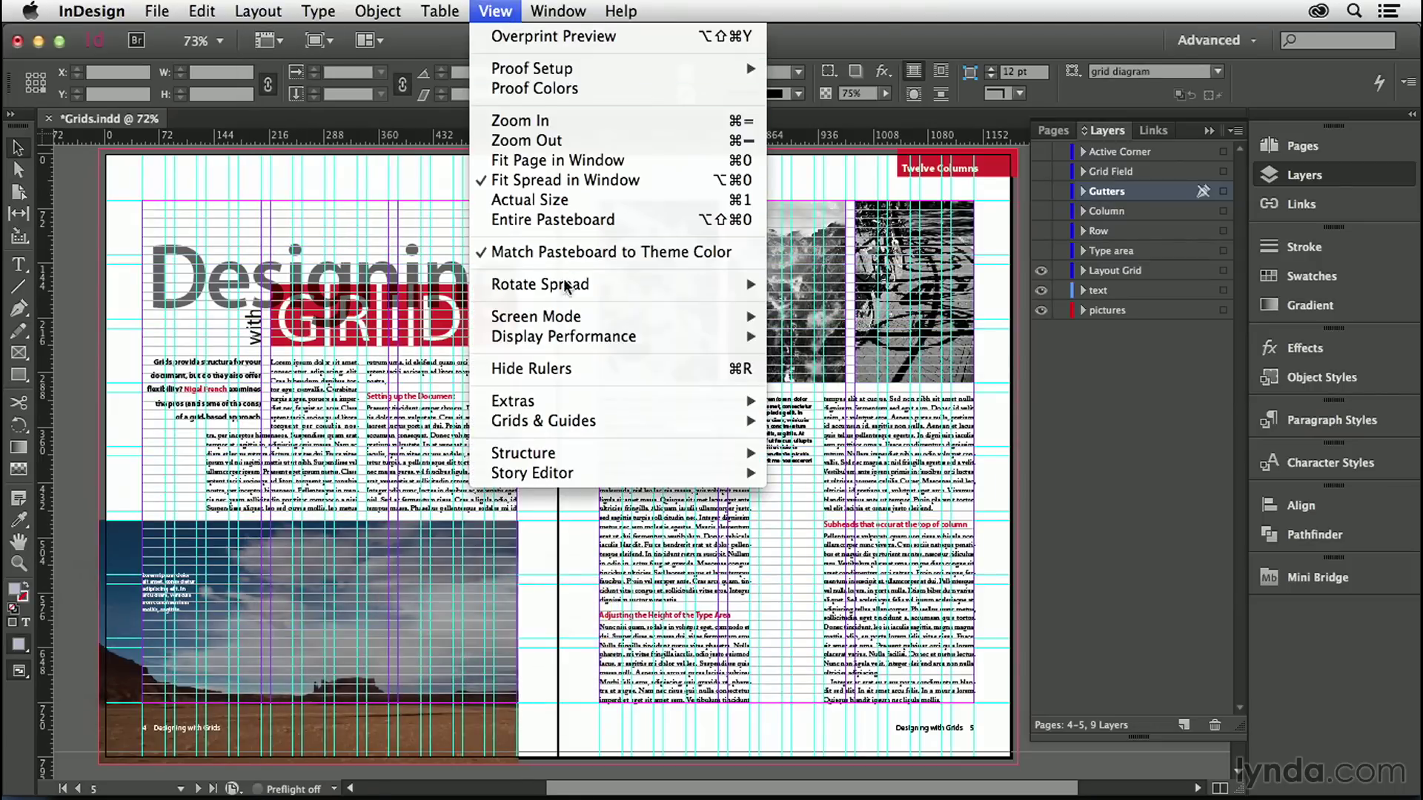
{"action": "mouse_move", "coordinate": [579, 424]}
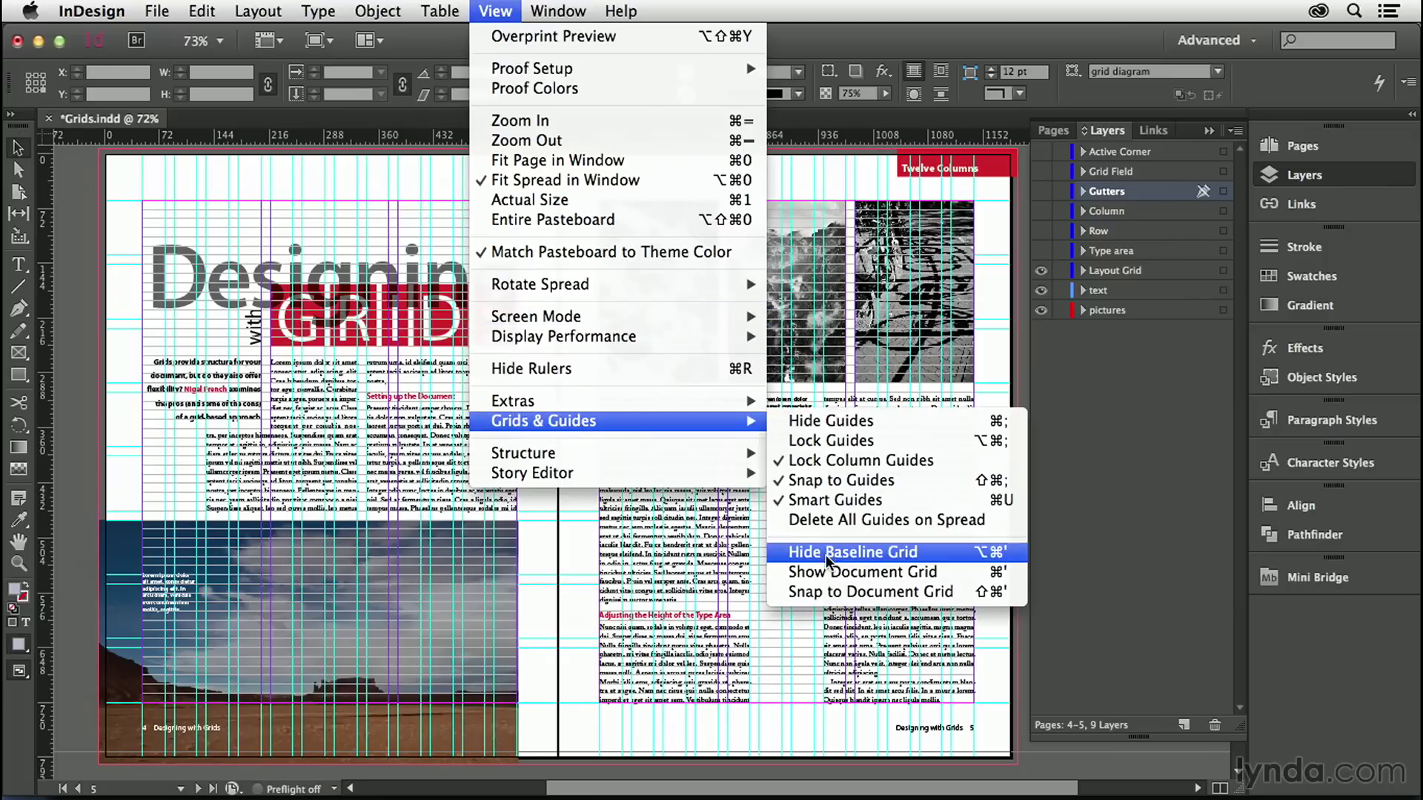
{"action": "left_click", "coordinate": [807, 171]}
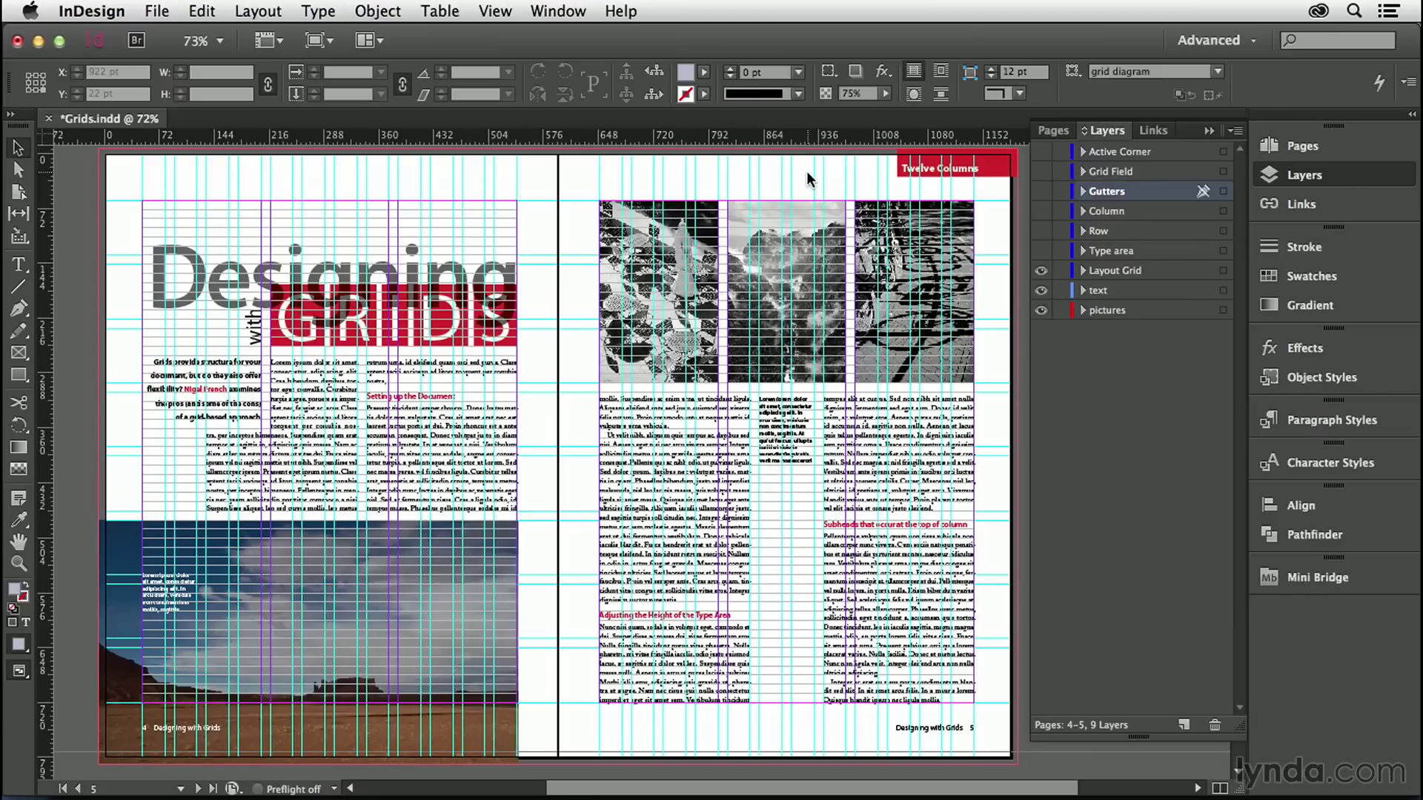
Hide pictures, text, Layout Grid and baseline grid, then show the document grid with Cmd+'
{"action": "left_click", "coordinate": [1041, 310]}
{"action": "left_click", "coordinate": [1042, 290]}
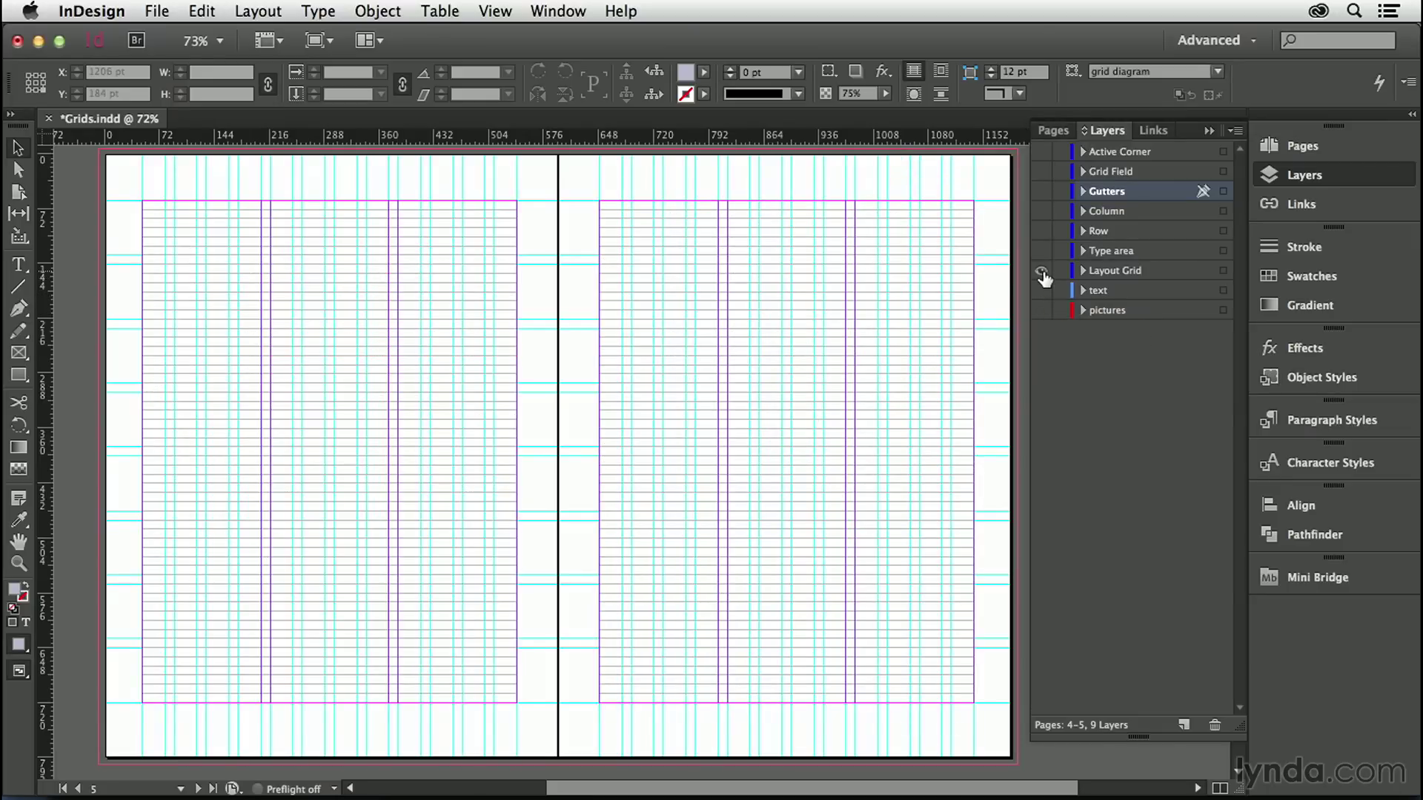
{"action": "left_click", "coordinate": [1043, 271]}
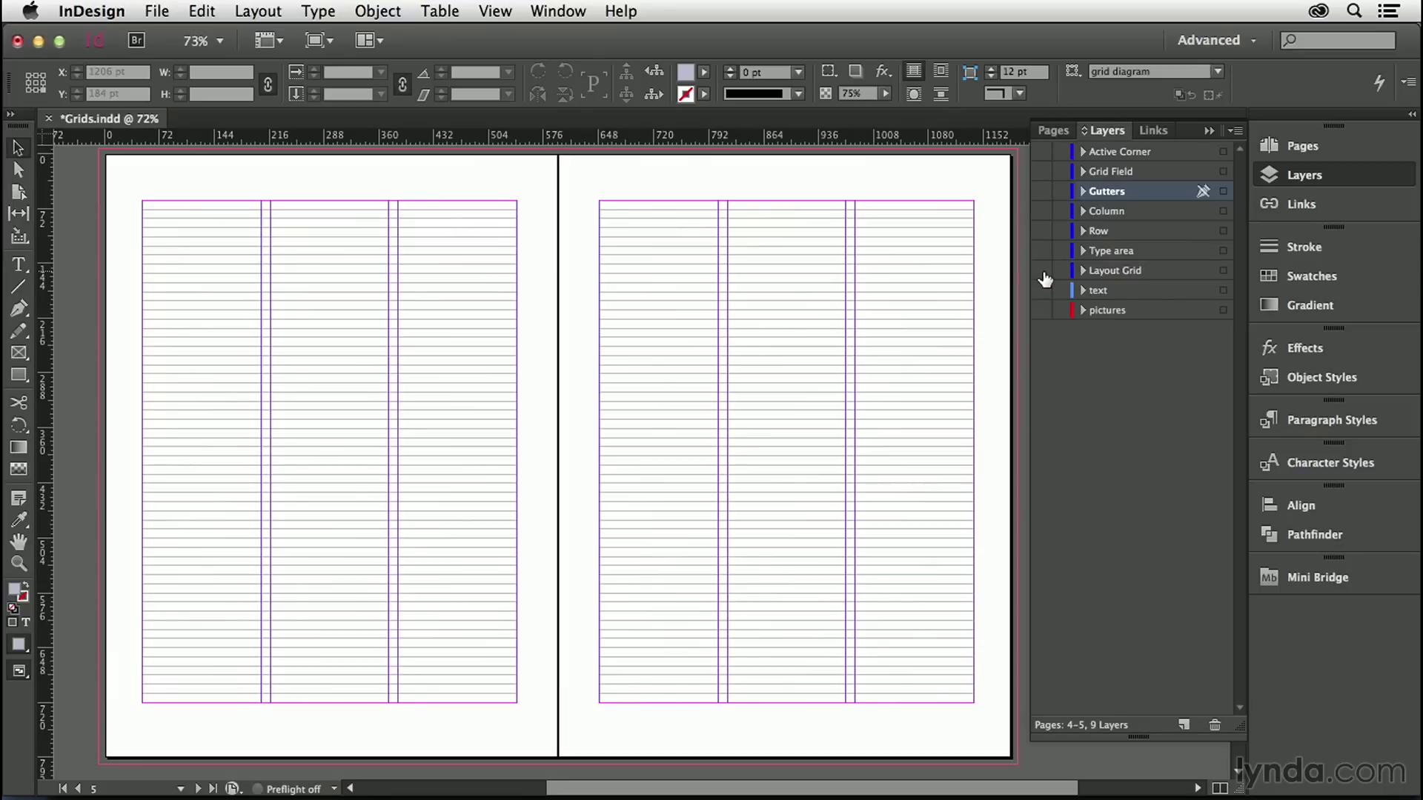
{"action": "left_click", "coordinate": [1045, 279]}
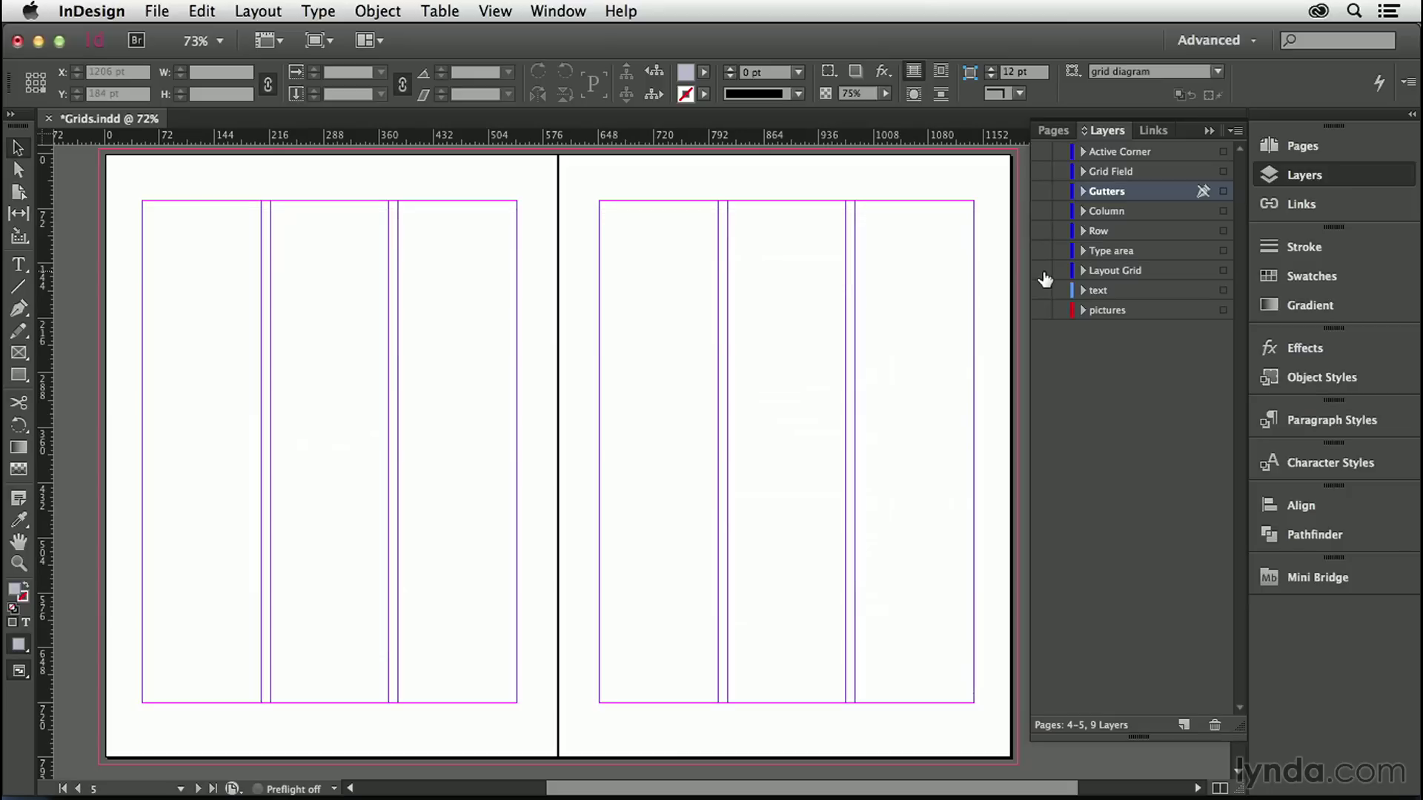
{"action": "key", "text": "super+apostrophe"}
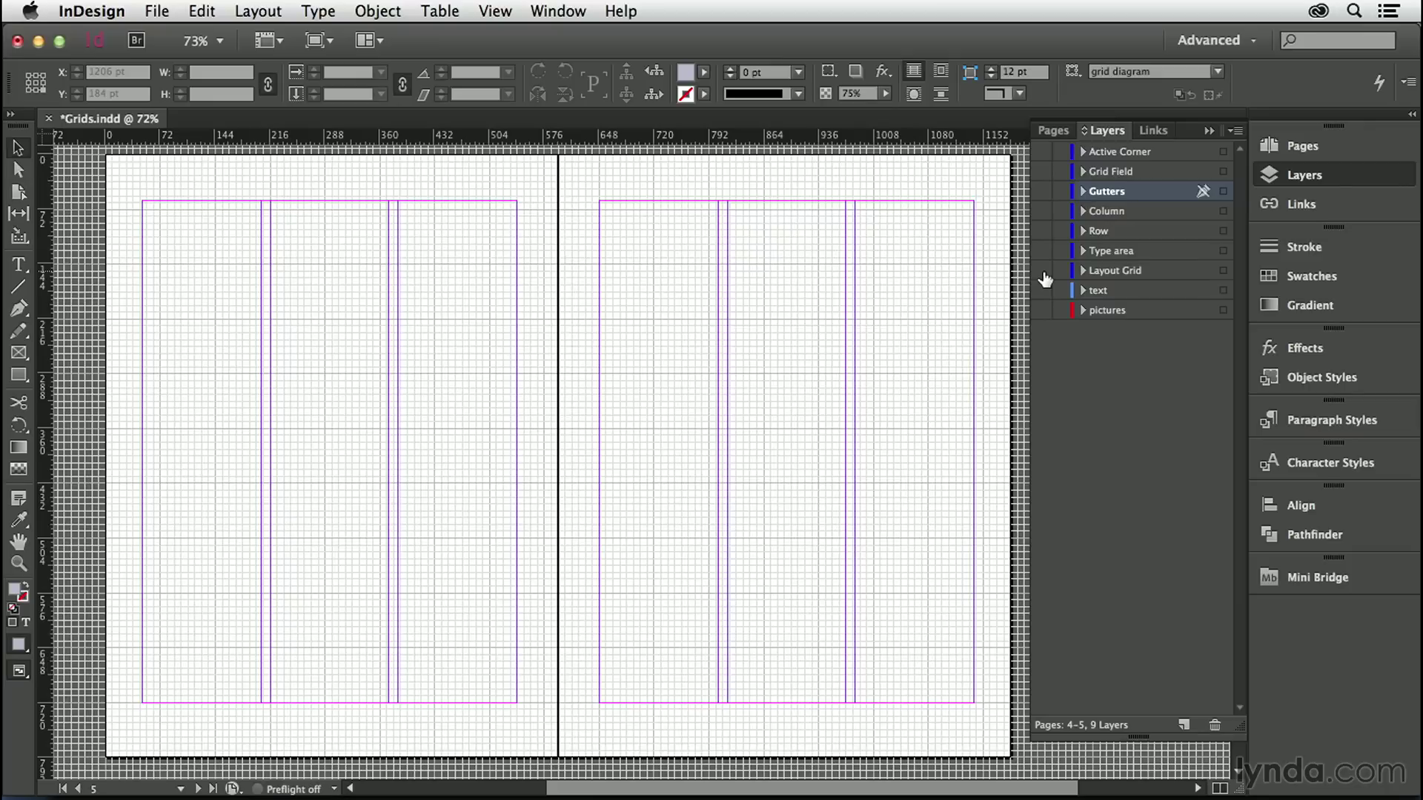
{"action": "key", "text": "super+k"}
Review the Grids preferences without changes, then hide the document grid and restore the pictures
{"action": "left_click", "coordinate": [522, 223]}
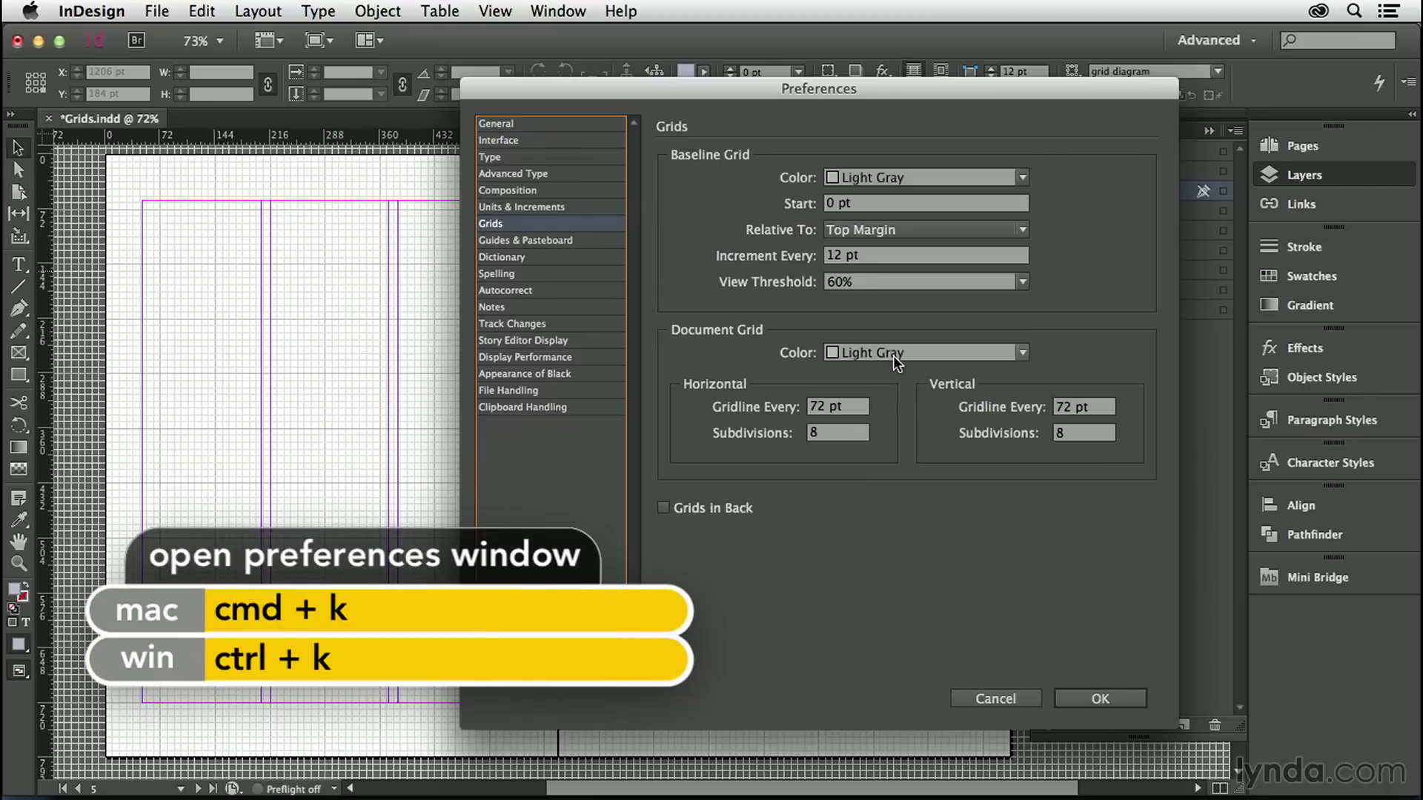
{"action": "left_click", "coordinate": [847, 408]}
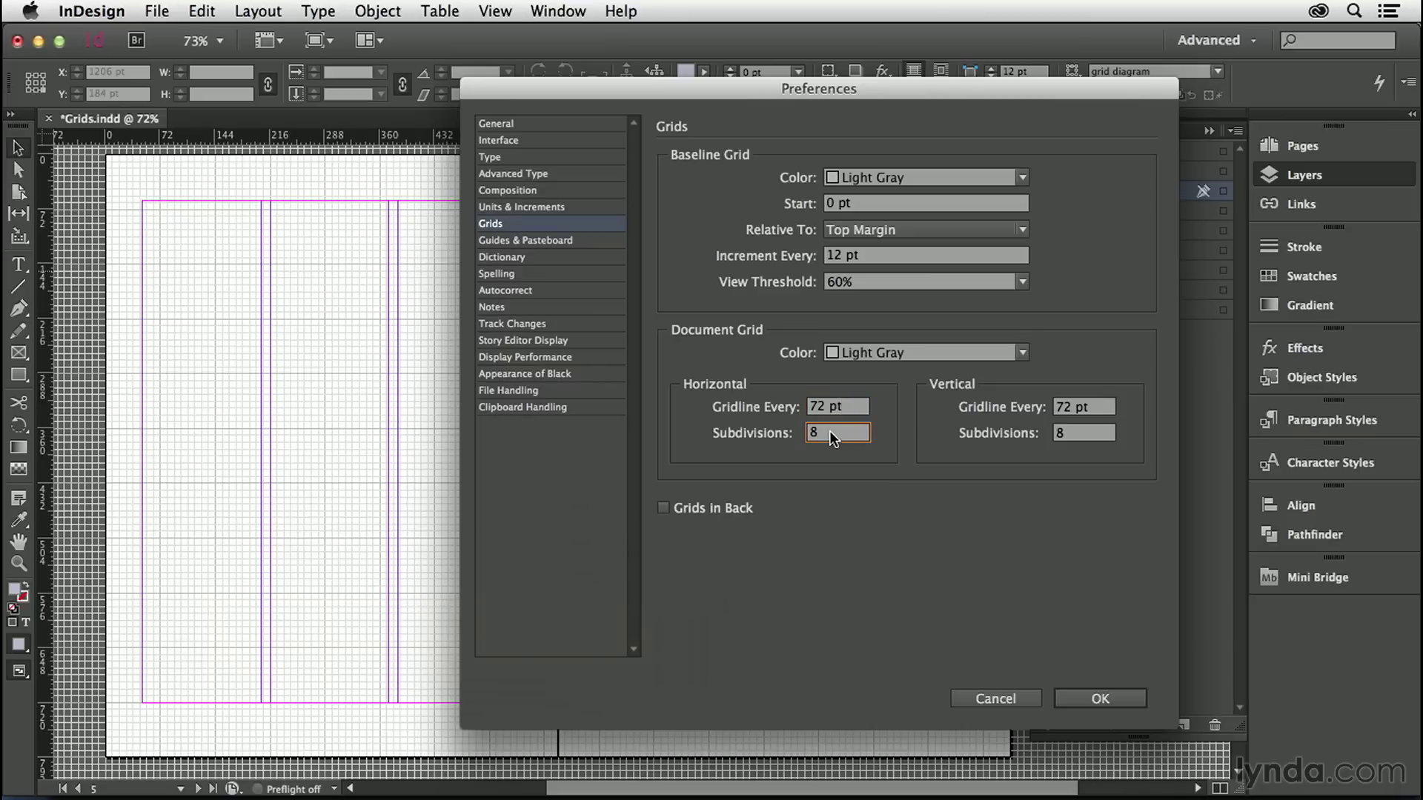
{"action": "left_click", "coordinate": [995, 701]}
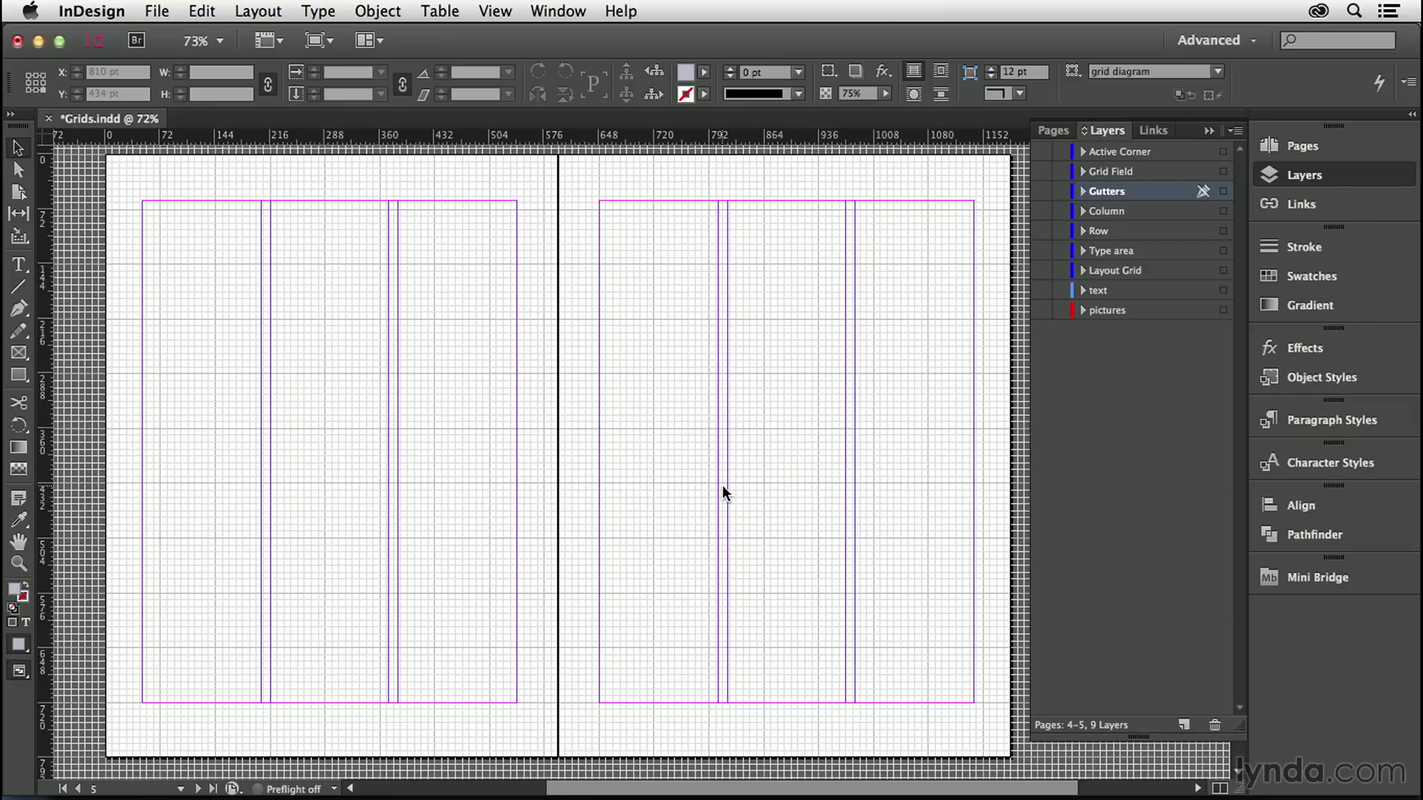
{"action": "key", "text": "super+apostrophe"}
{"action": "left_click", "coordinate": [1042, 311]}
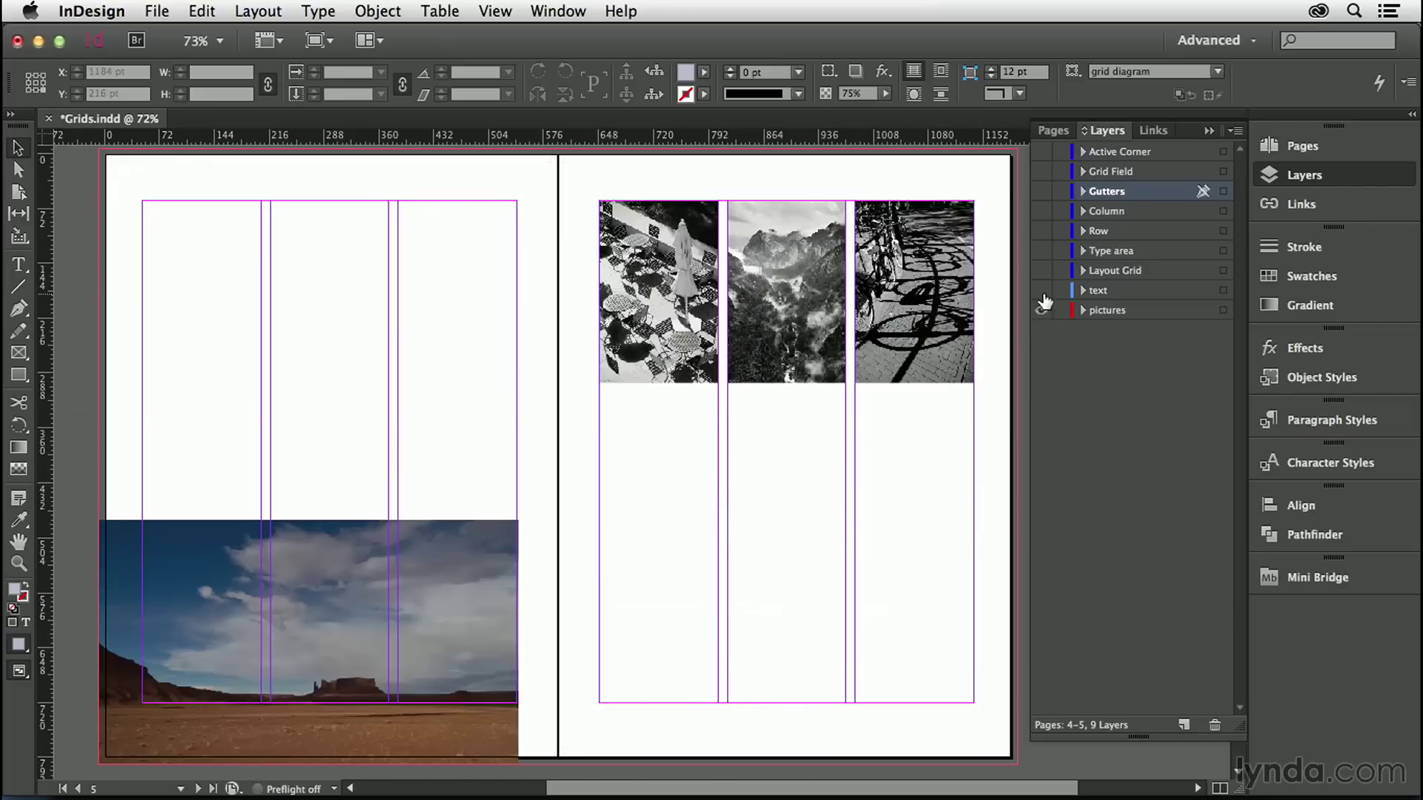